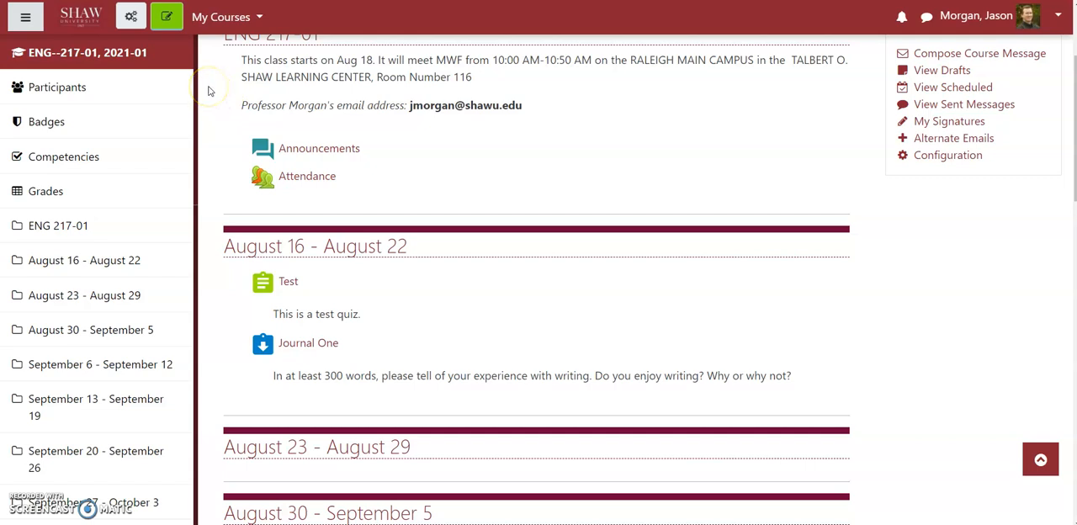
Step: Turn on course editing and add a Turnitin Assignment 2 activity to the August 16 - August 22 section
left_click(169, 20)
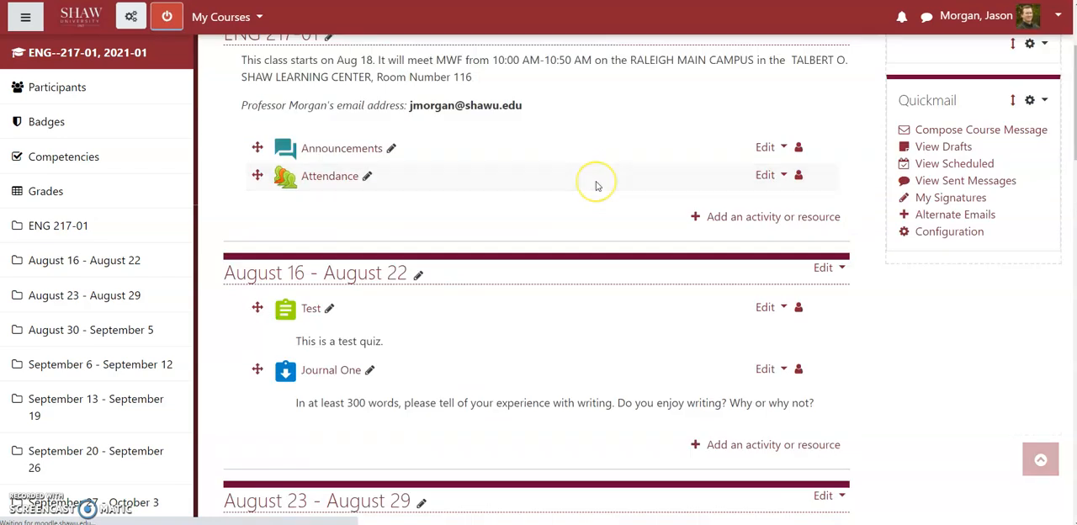
scroll(752, 343, "down", 1)
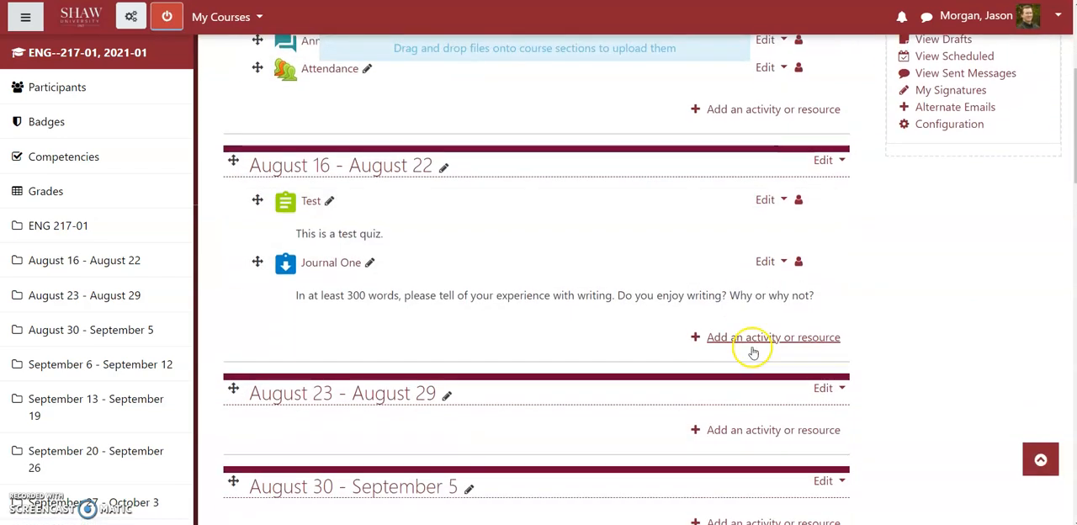
left_click(744, 334)
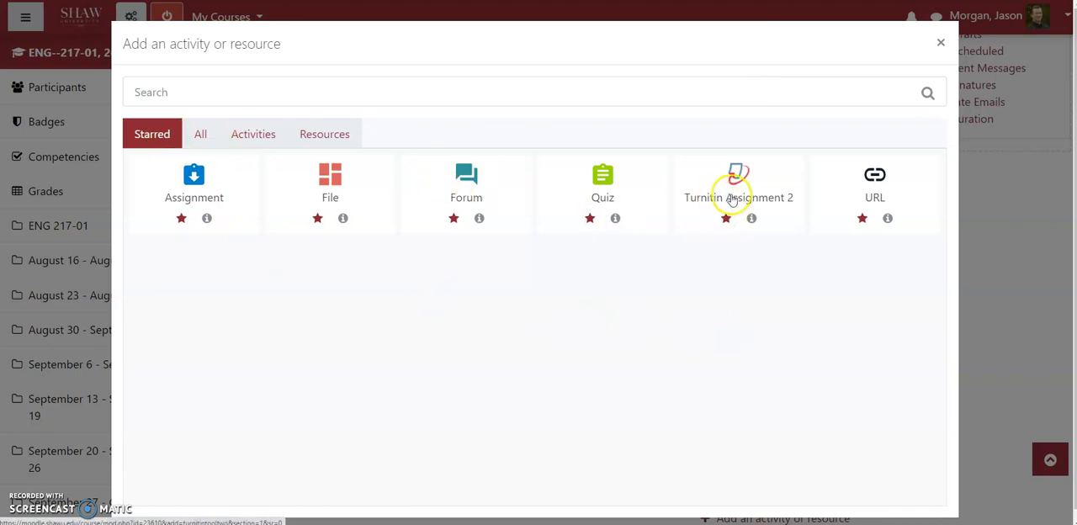
left_click(196, 133)
scroll(889, 283, "down", 1)
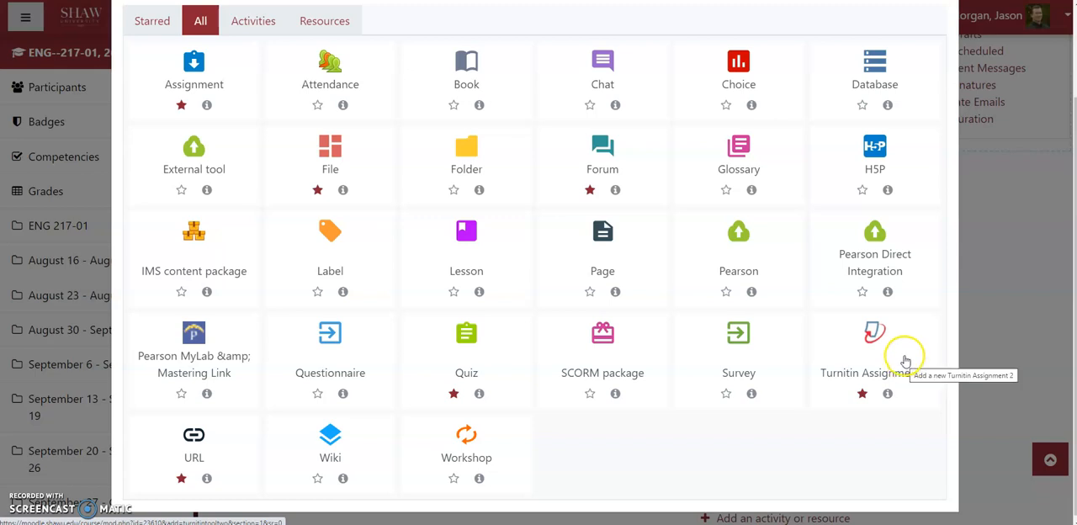
left_click(847, 349)
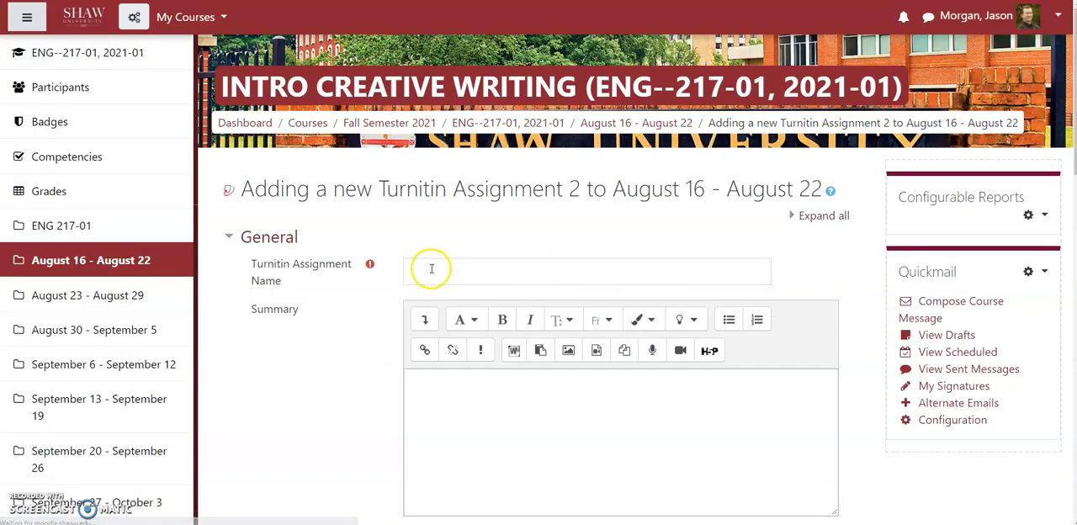
Step: Name the assignment "Writing Project One Final Draft" and enter a placeholder summary that is displayed on the course page
left_click(429, 270)
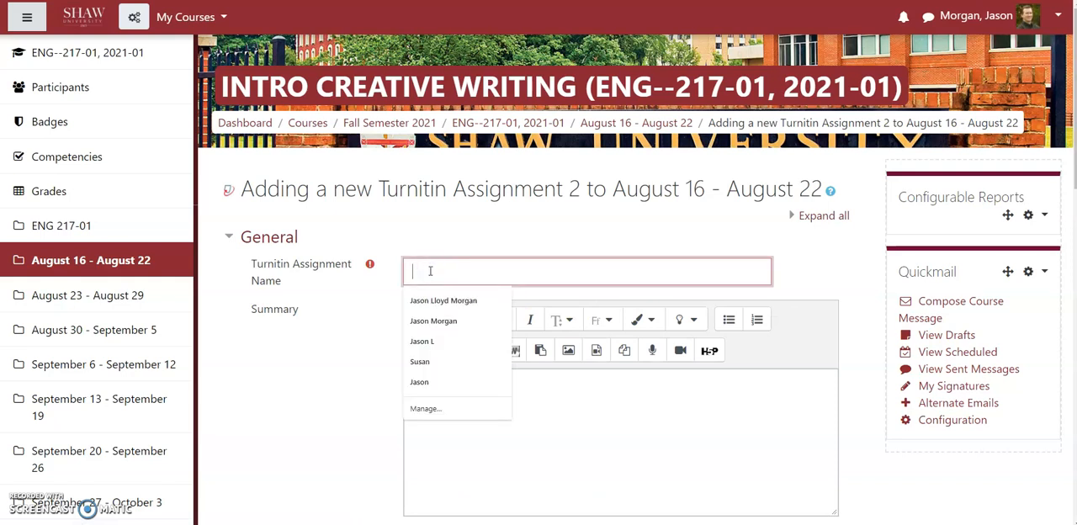
type("Writing Project One Final Draft")
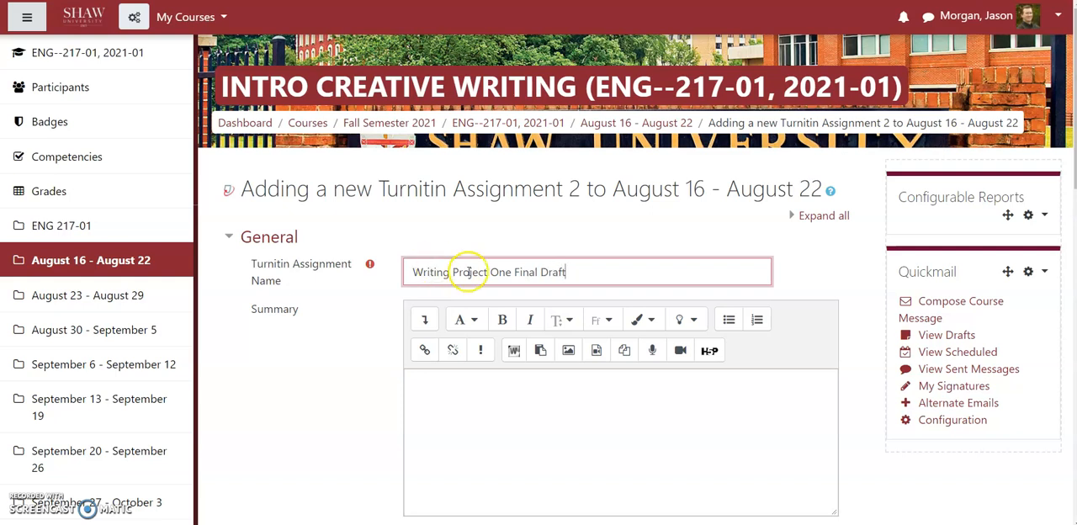
scroll(440, 277, "down", 2)
left_click(438, 276)
type("fds;lgsdl;fknglskdnfgmls;'fxgnmb'l;sknvblnxkcvb")
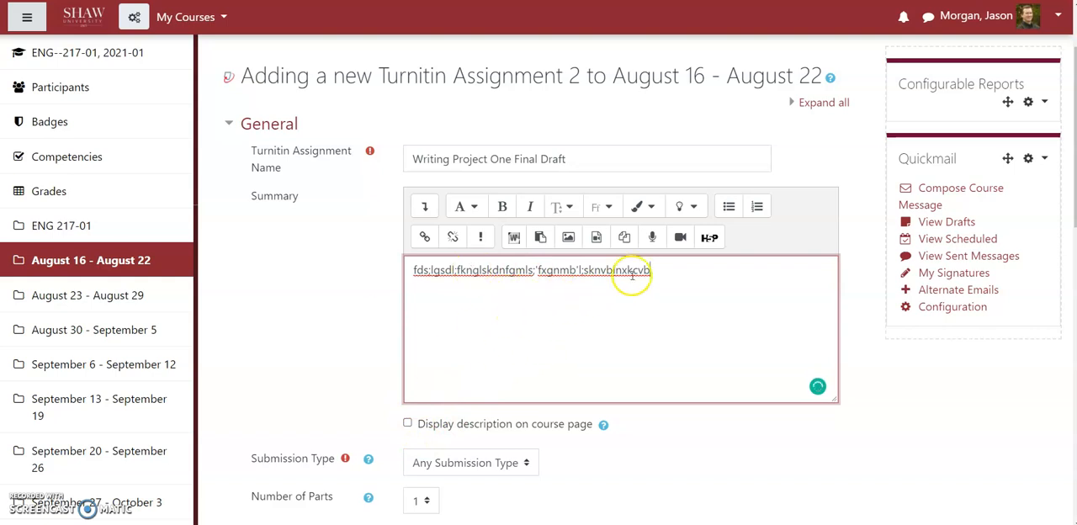
left_click(407, 423)
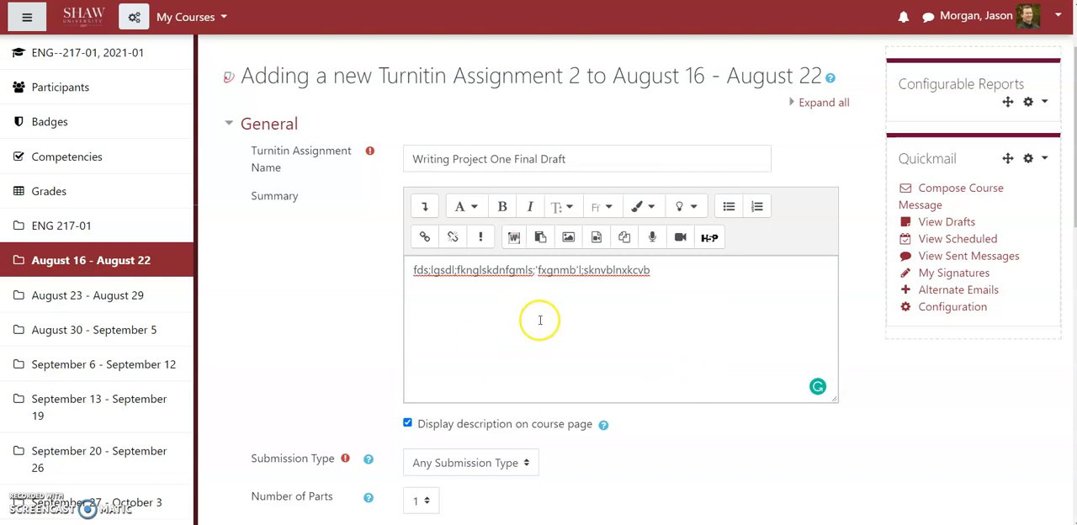
Step: Set the assignment's submission type to File Upload
scroll(715, 330, "down", 2)
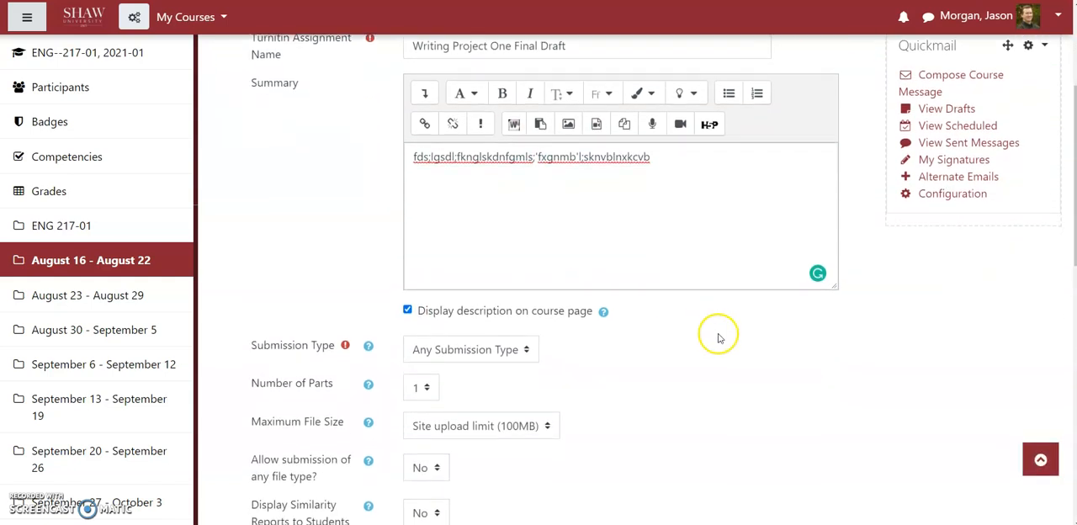
scroll(718, 339, "down", 2)
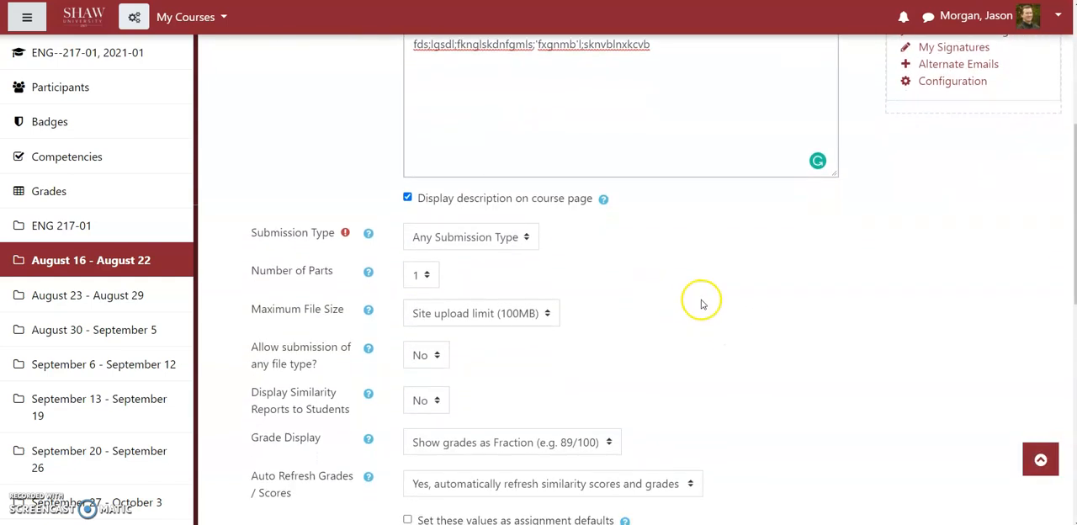
left_click(443, 238)
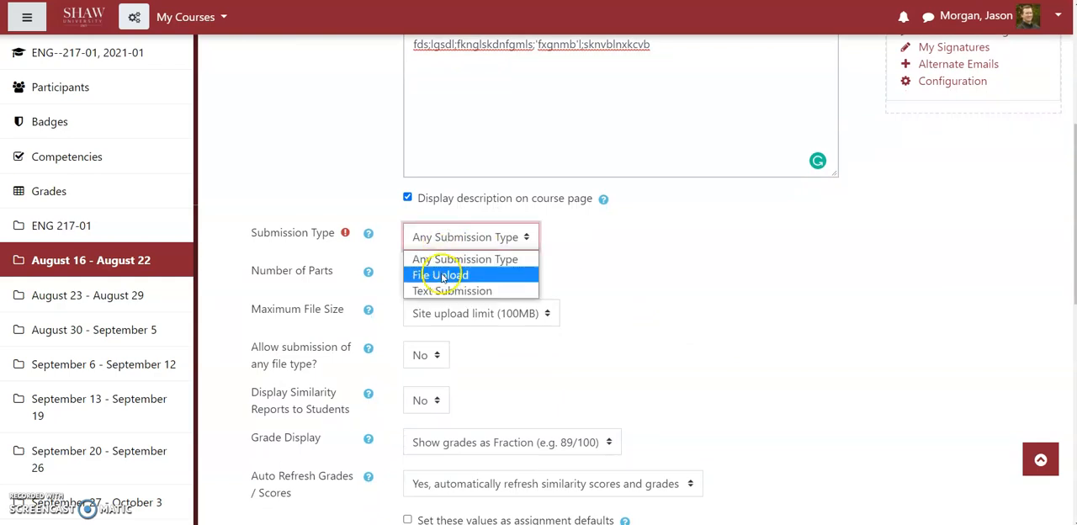
left_click(439, 275)
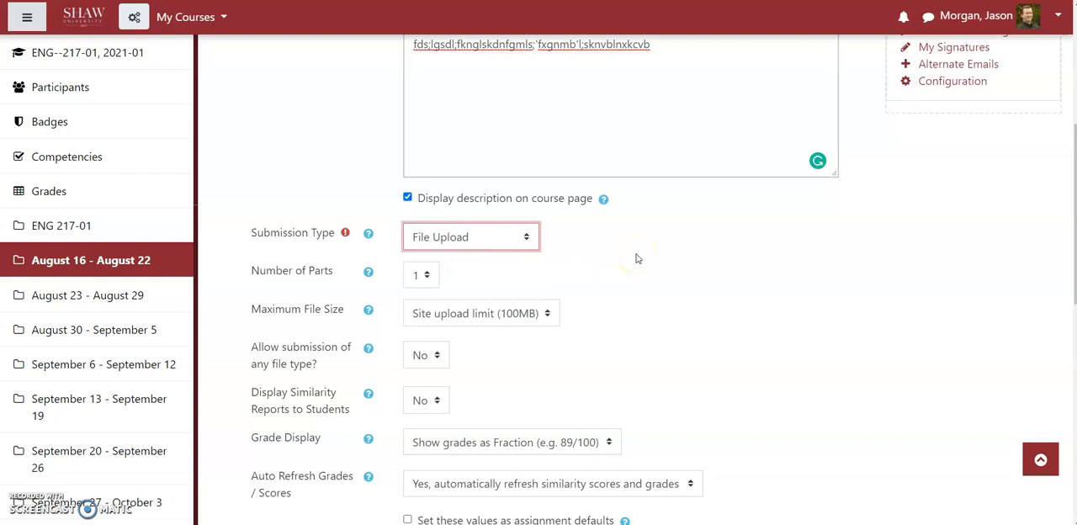
left_click(473, 238)
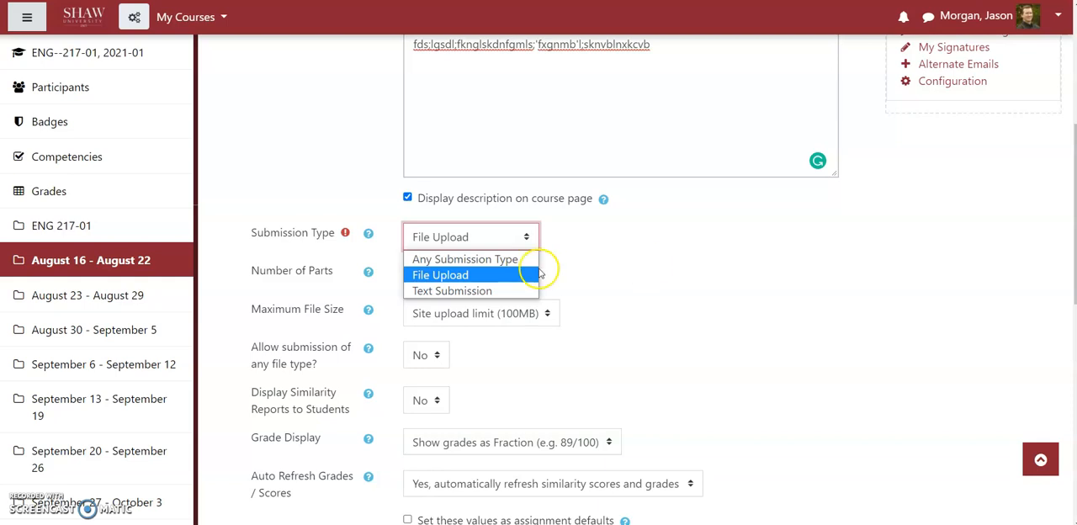
left_click(455, 276)
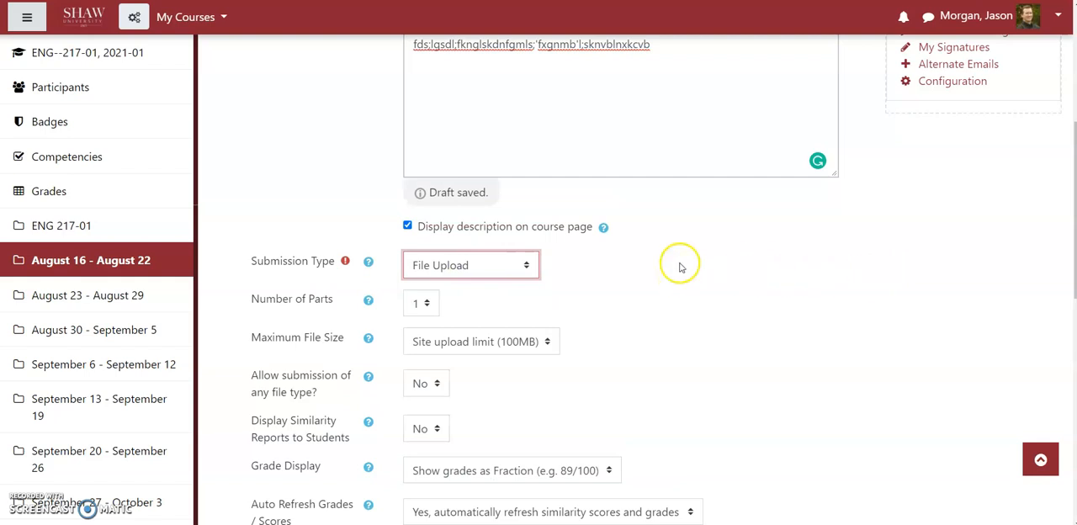
Step: Expand the Grade settings and assign the grade category Writing Project 1 15%
scroll(679, 256, "down", 1)
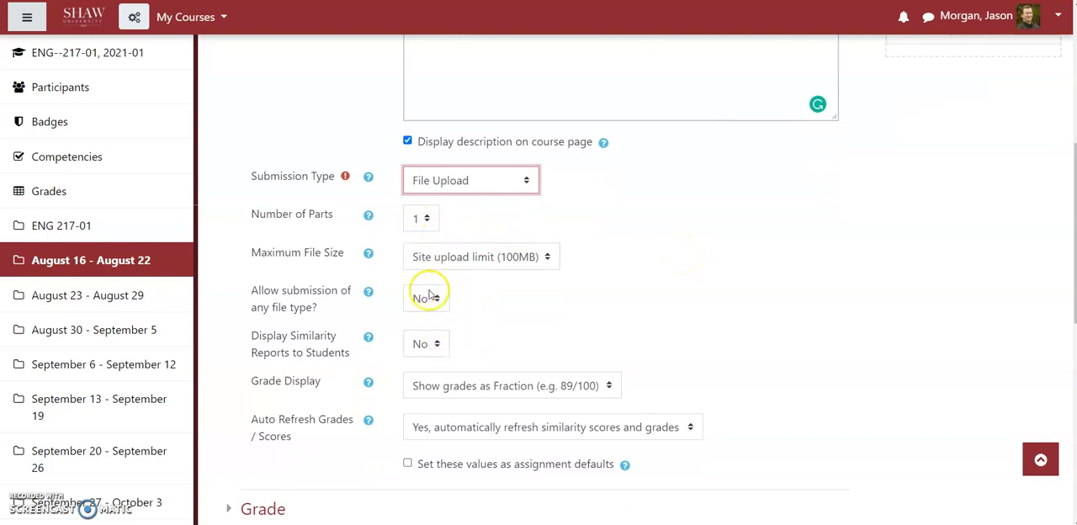
scroll(790, 286, "down", 2)
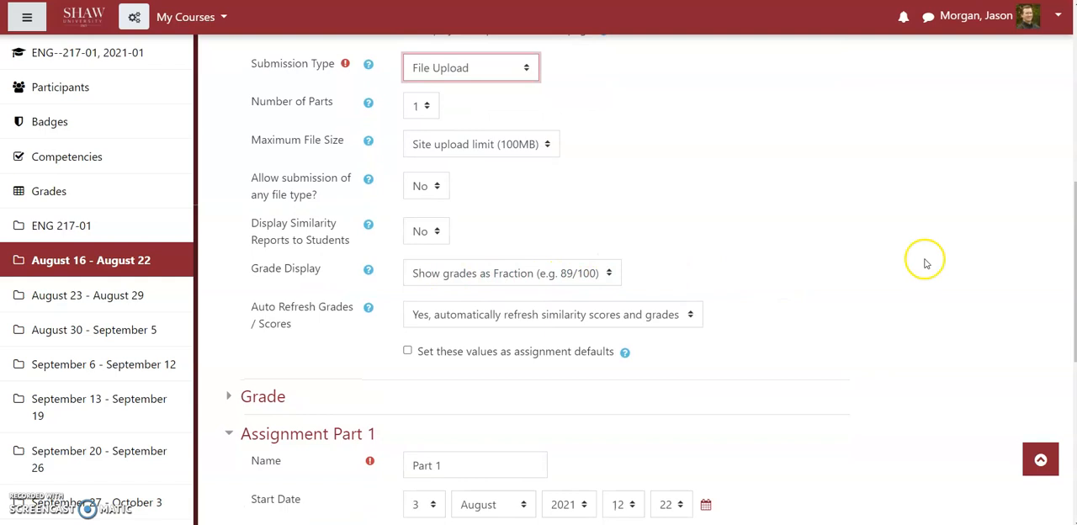
scroll(874, 248, "down", 2)
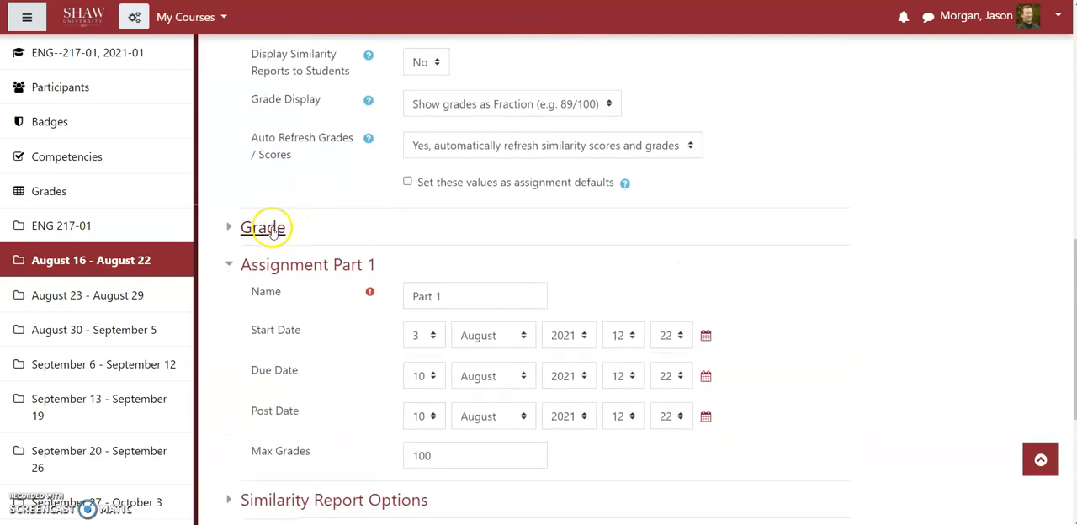
left_click(265, 230)
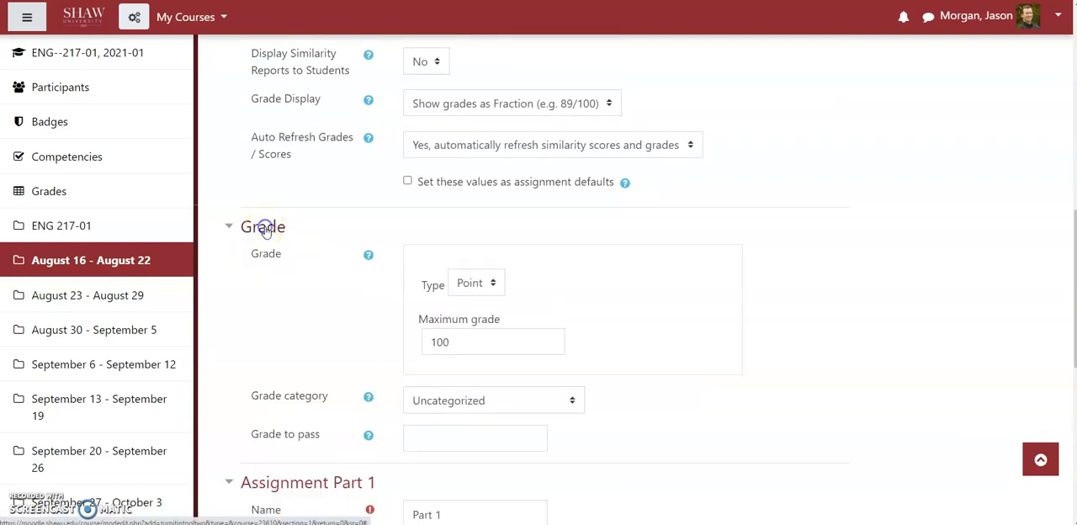
scroll(853, 252, "down", 2)
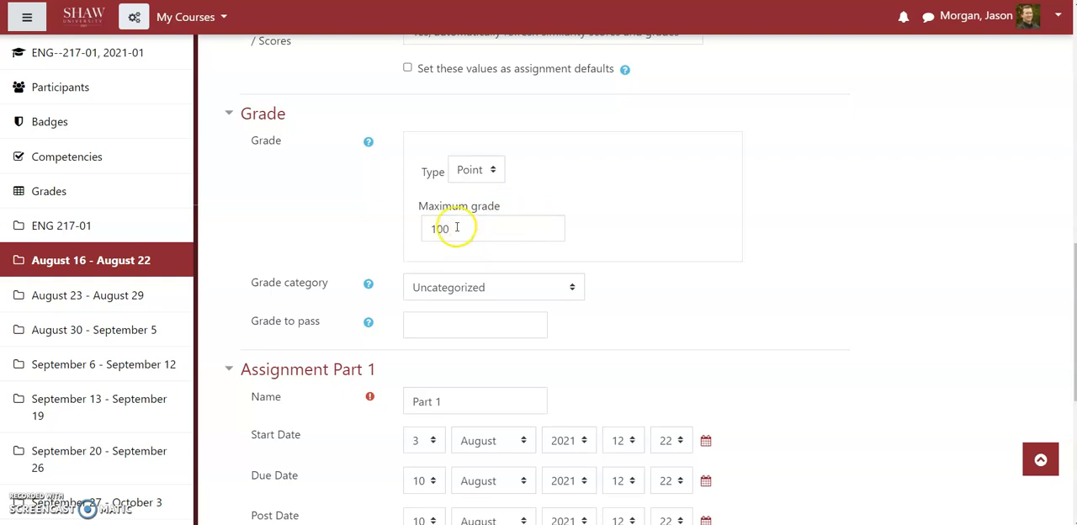
left_click(449, 290)
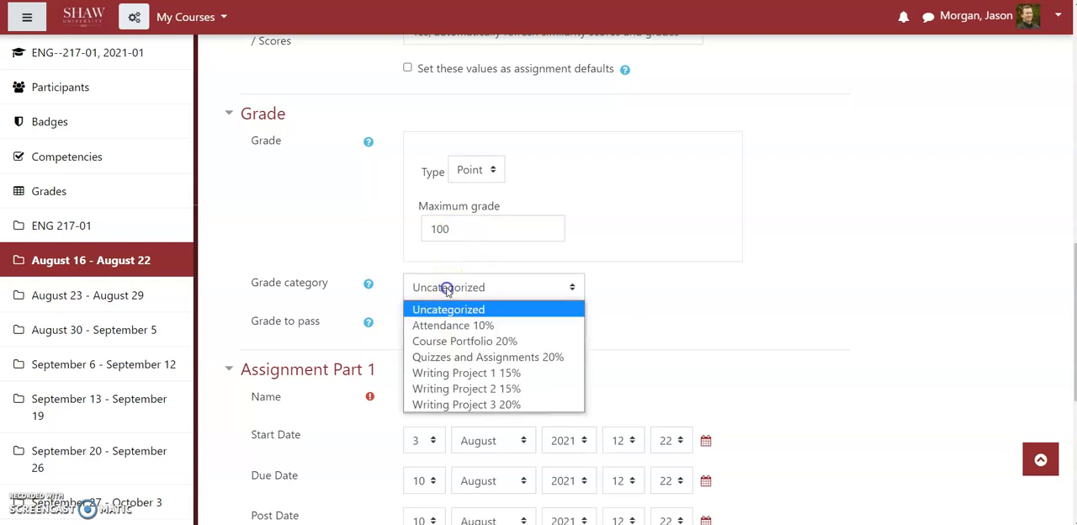
left_click(453, 372)
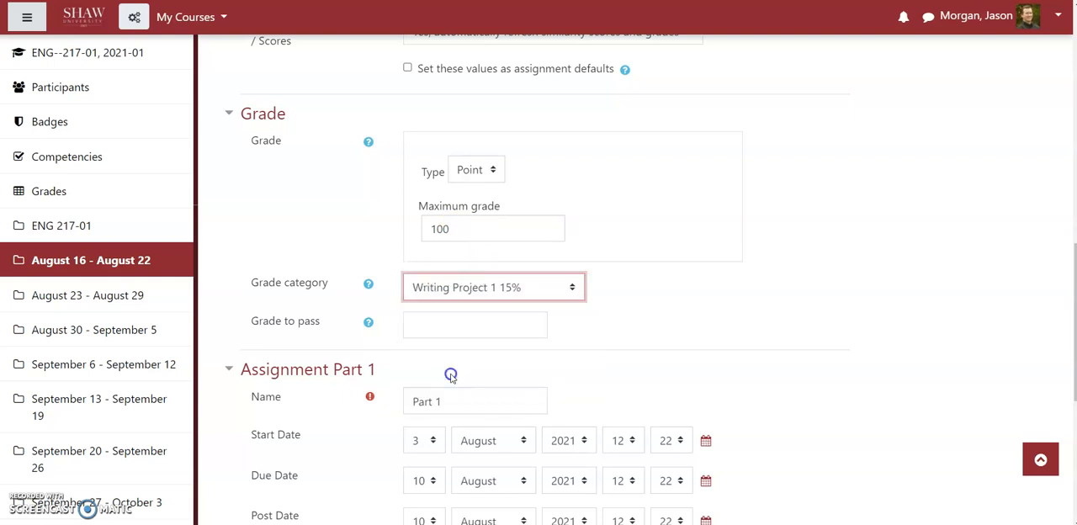
Step: Copy the assignment name "Writing Project One Final Draft" into the Name field of Assignment Part 1, replacing its default name
scroll(425, 269, "down", 1)
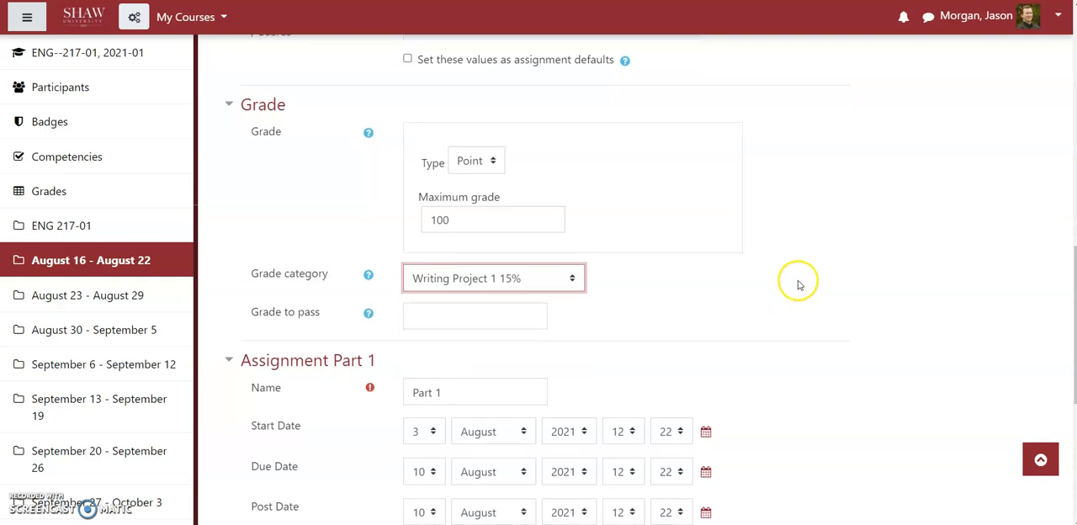
scroll(699, 211, "down", 1)
scroll(699, 243, "up", 6)
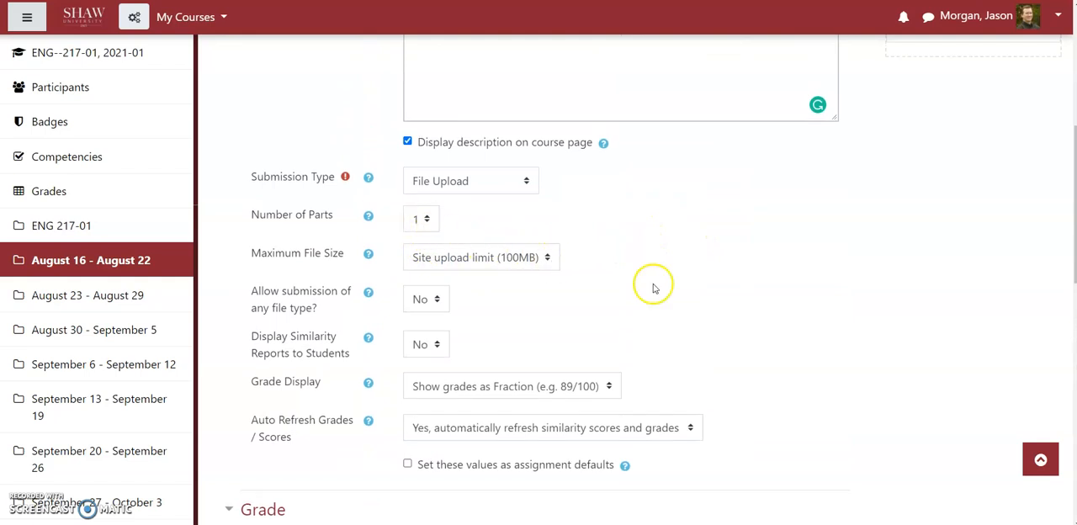
scroll(654, 284, "down", 5)
scroll(654, 294, "down", 1)
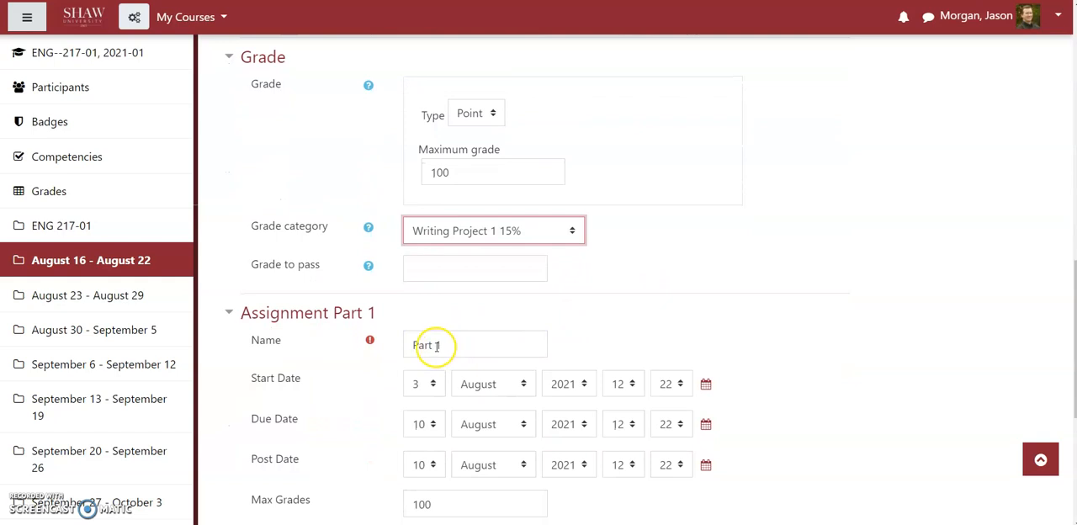
scroll(664, 240, "up", 7)
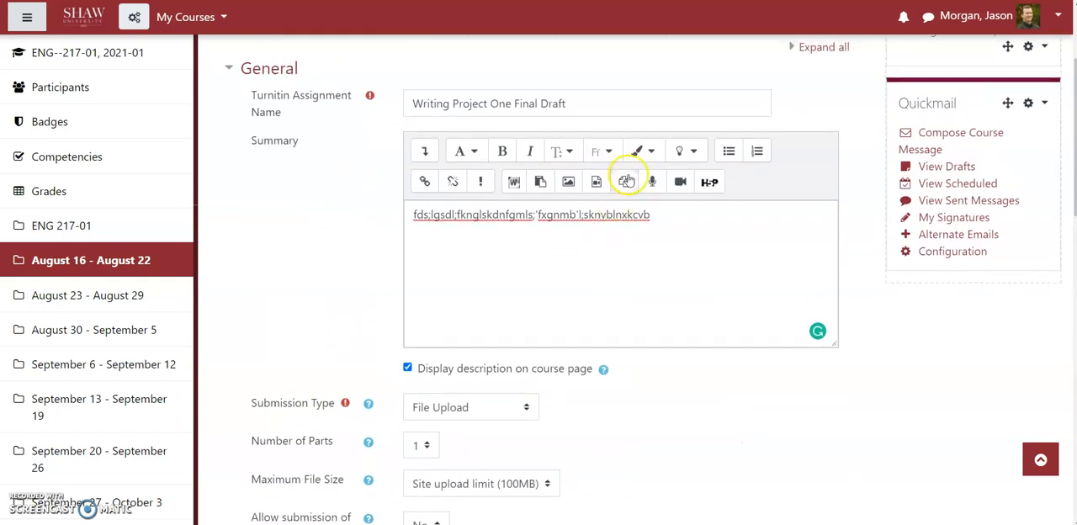
left_click_drag(586, 103, 409, 100)
key("ctrl+c")
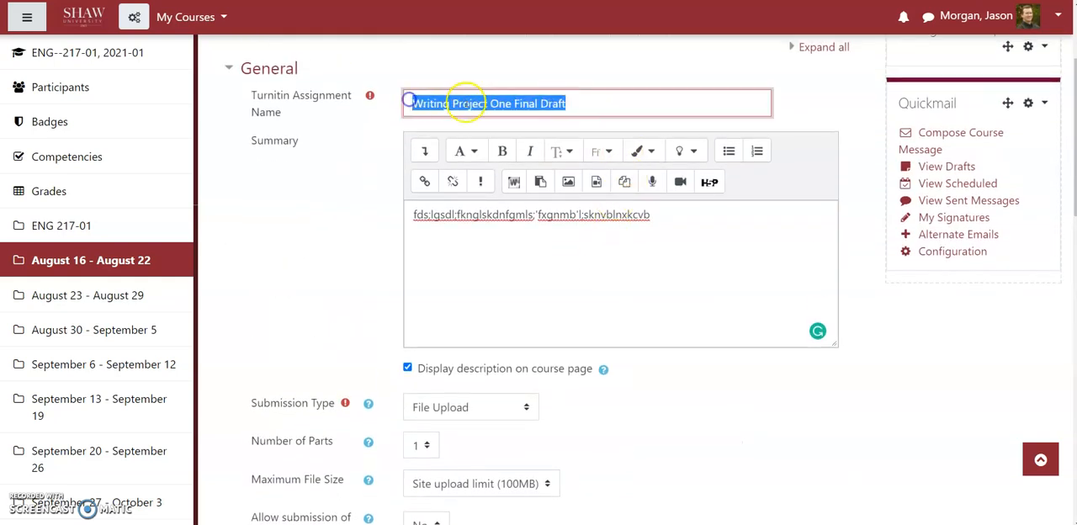
scroll(468, 324, "down", 8)
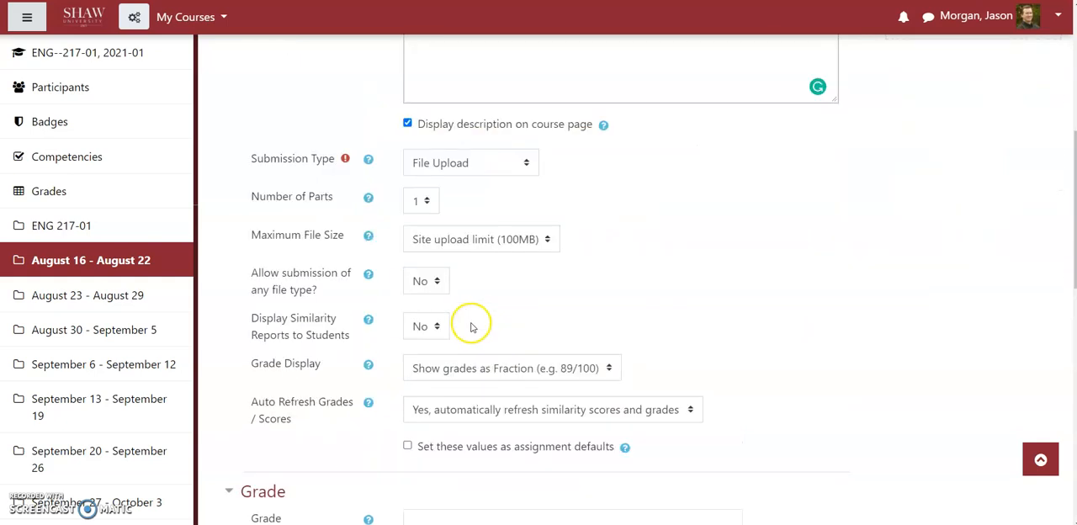
left_click_drag(457, 344, 394, 337)
key("ctrl+v")
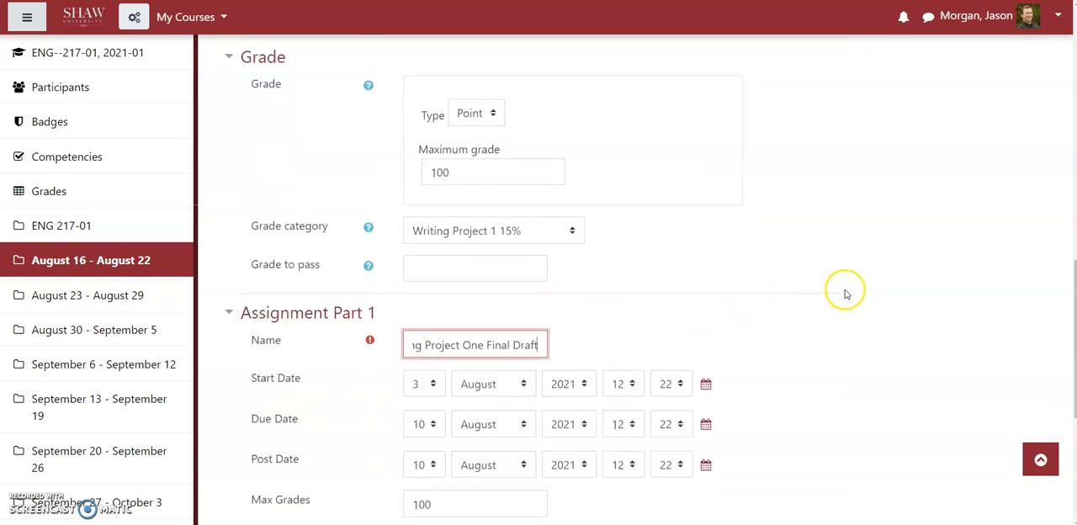
Step: Set the day of the Assignment Part 1 due date to 25 August 2021
scroll(846, 291, "down", 1)
scroll(846, 288, "down", 1)
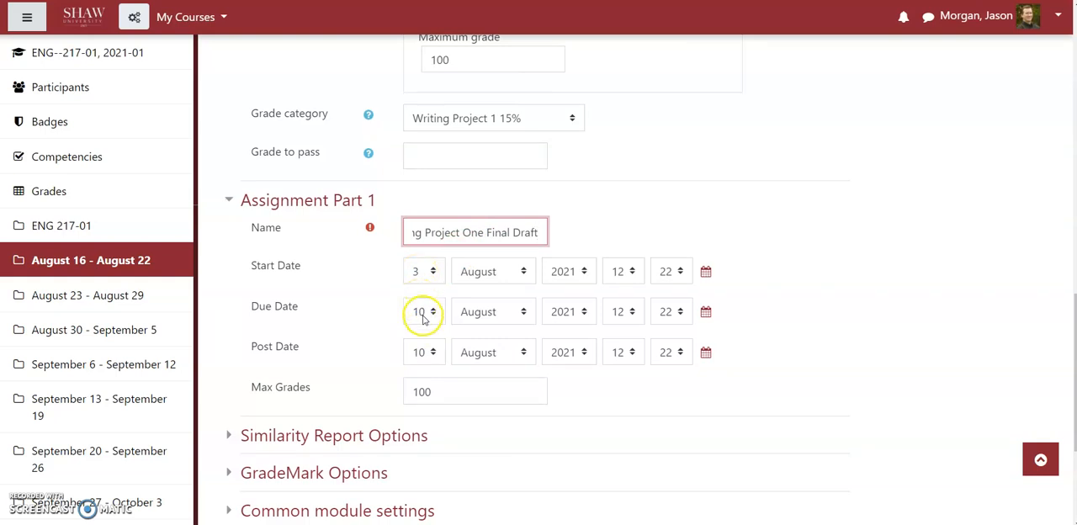
left_click(424, 312)
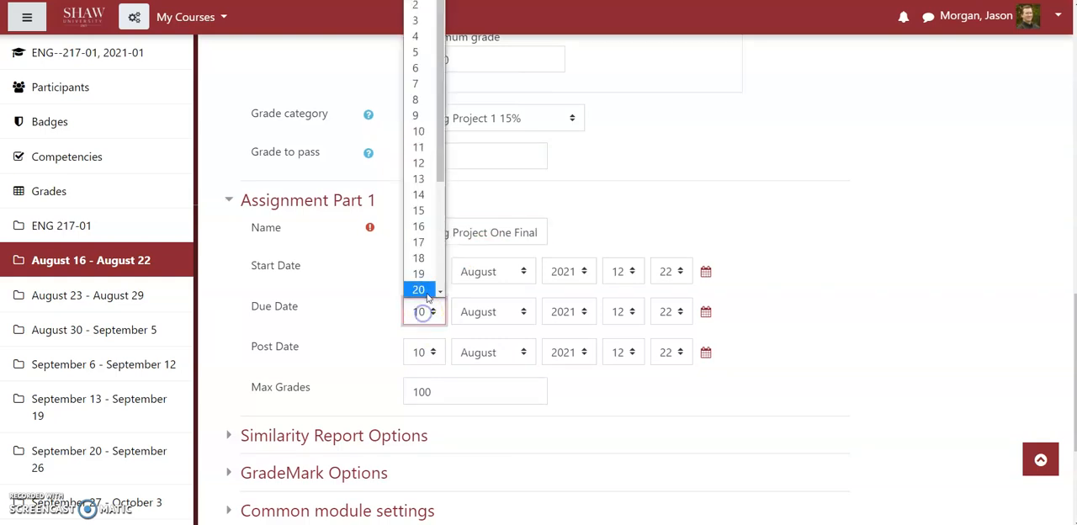
left_click_drag(440, 159, 438, 211)
left_click(419, 260)
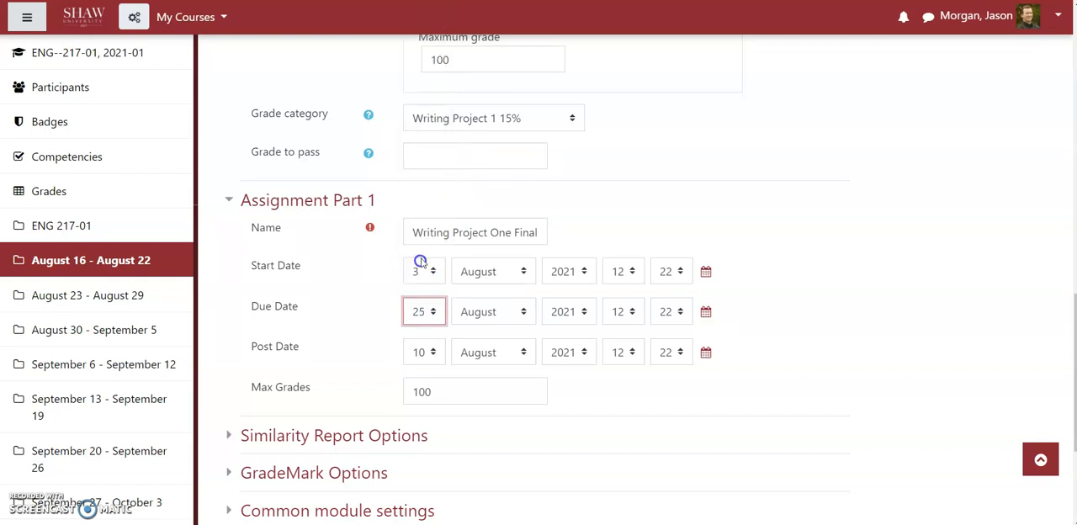
Step: Set the due time of Assignment Part 1 to 23:59
left_click(623, 312)
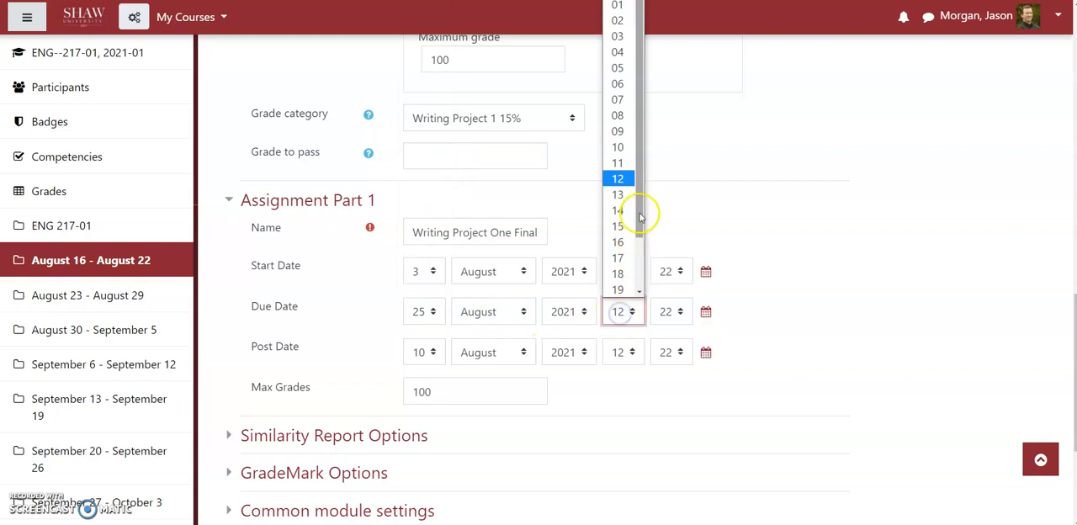
left_click_drag(644, 209, 632, 283)
left_click(621, 288)
left_click(681, 315)
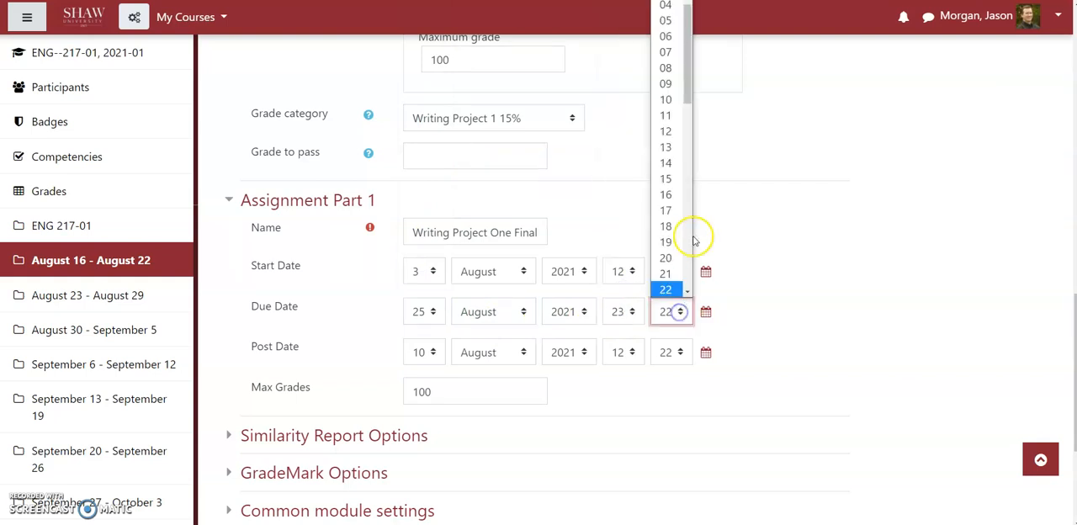
left_click_drag(692, 89, 683, 304)
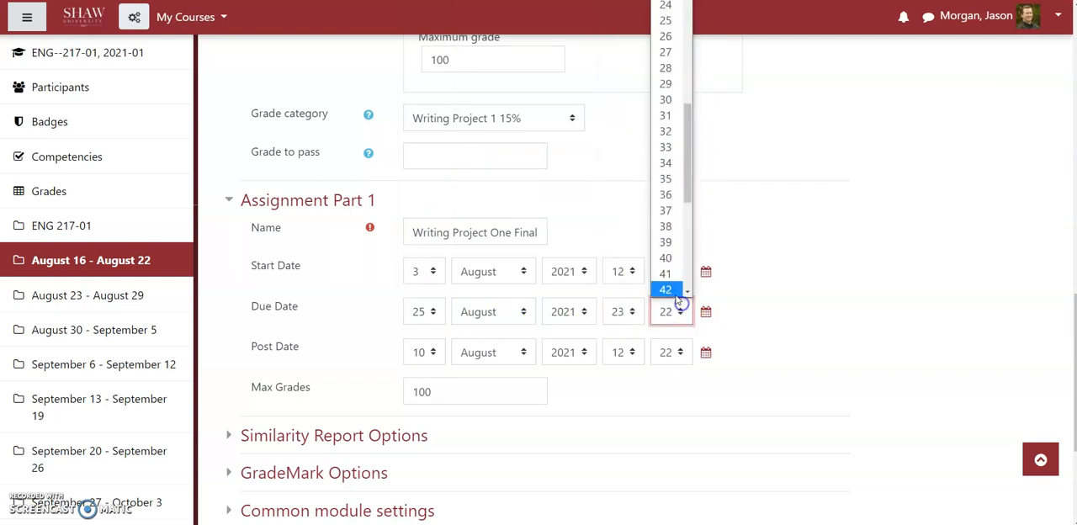
left_click_drag(688, 158, 682, 279)
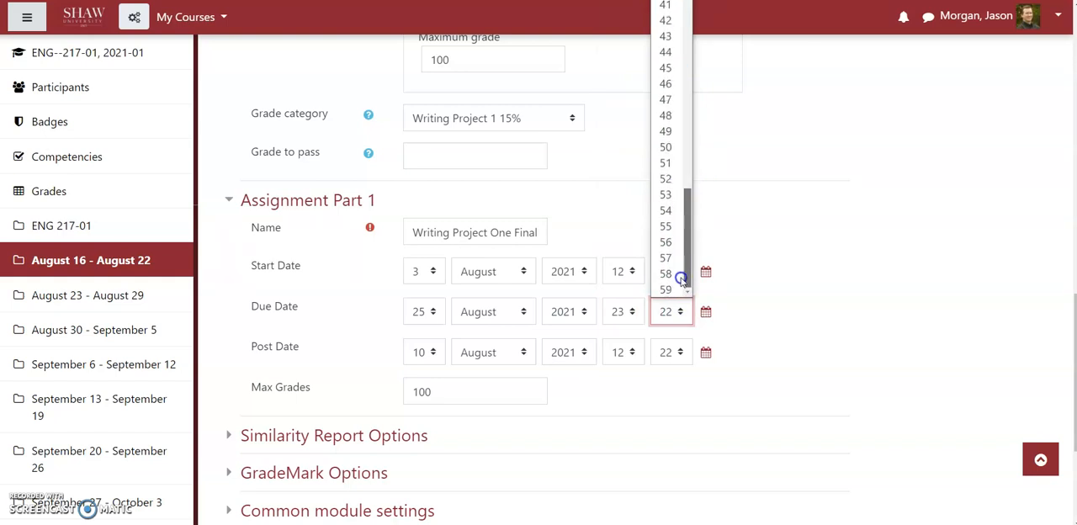
left_click(665, 289)
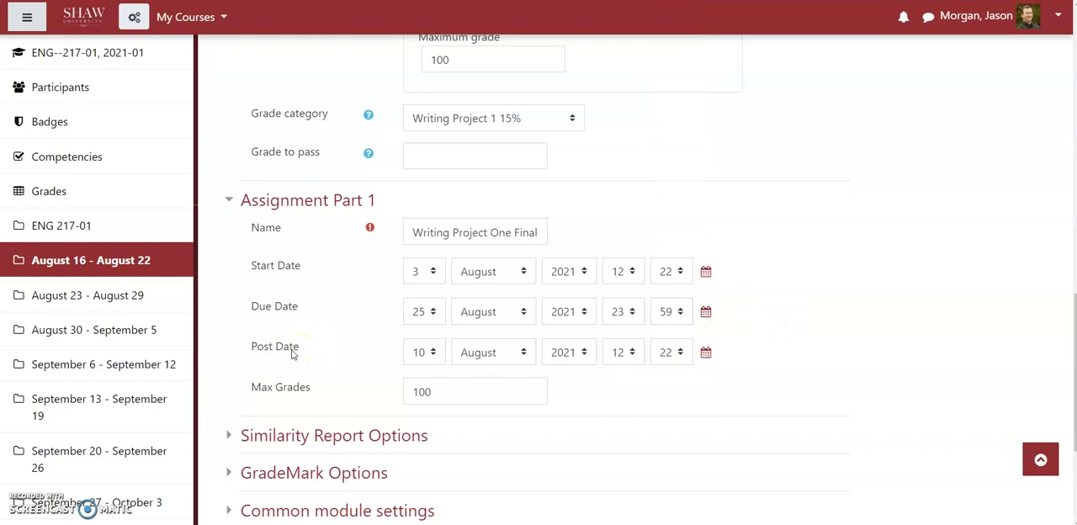
Step: Expand the Similarity Report Options of the assignment
scroll(716, 376, "down", 3)
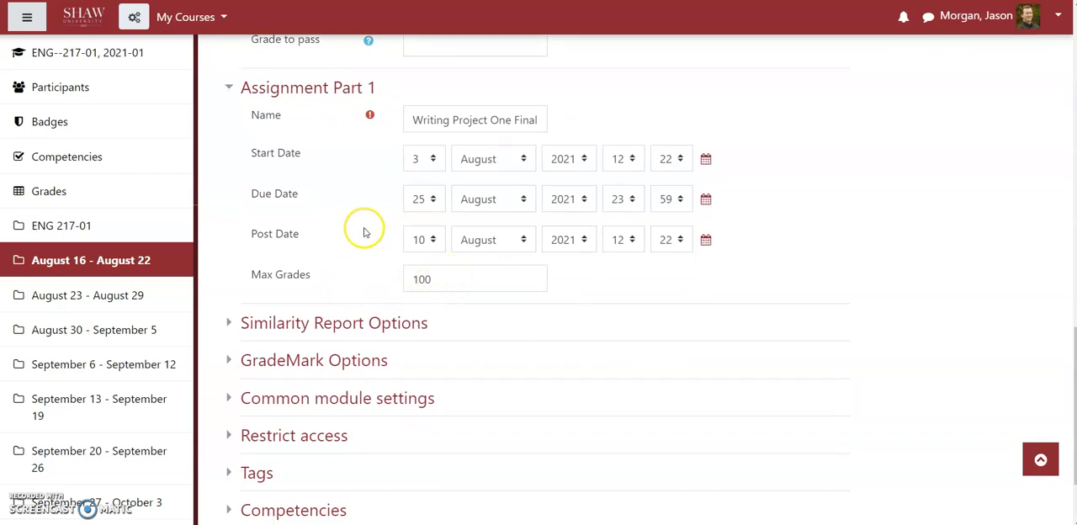
left_click(313, 328)
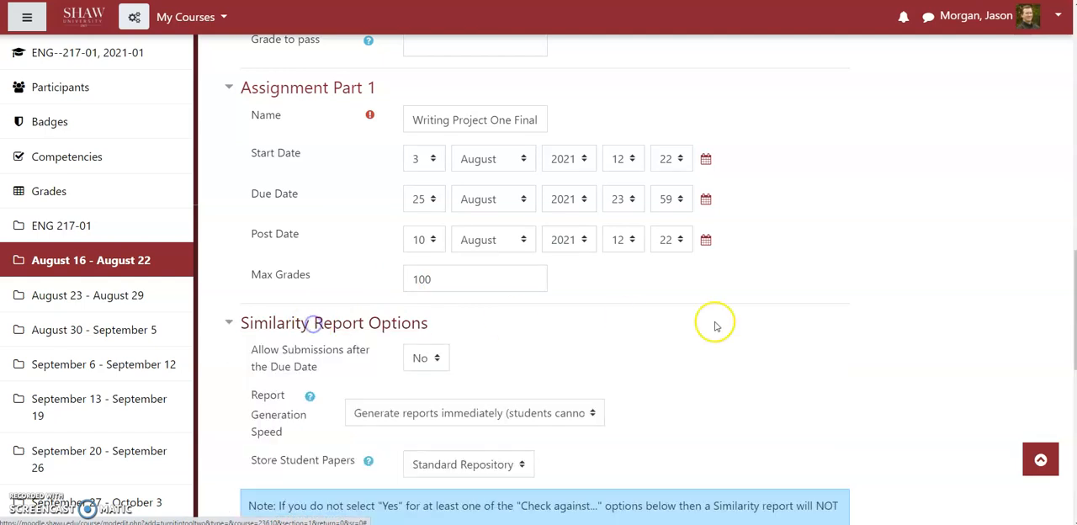
scroll(808, 318, "down", 1)
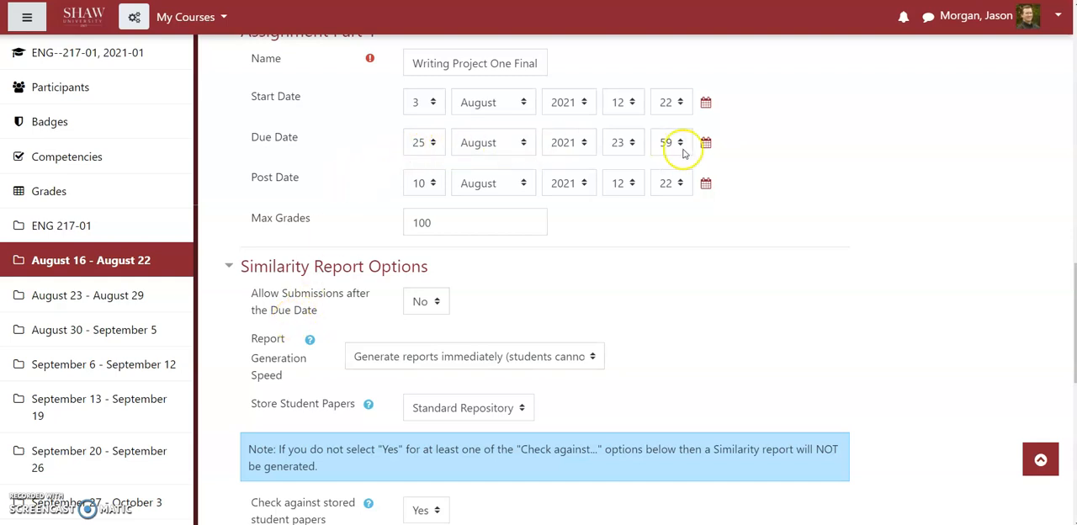
Step: Try allowing submissions after the due date, and return the option to No
left_click(423, 304)
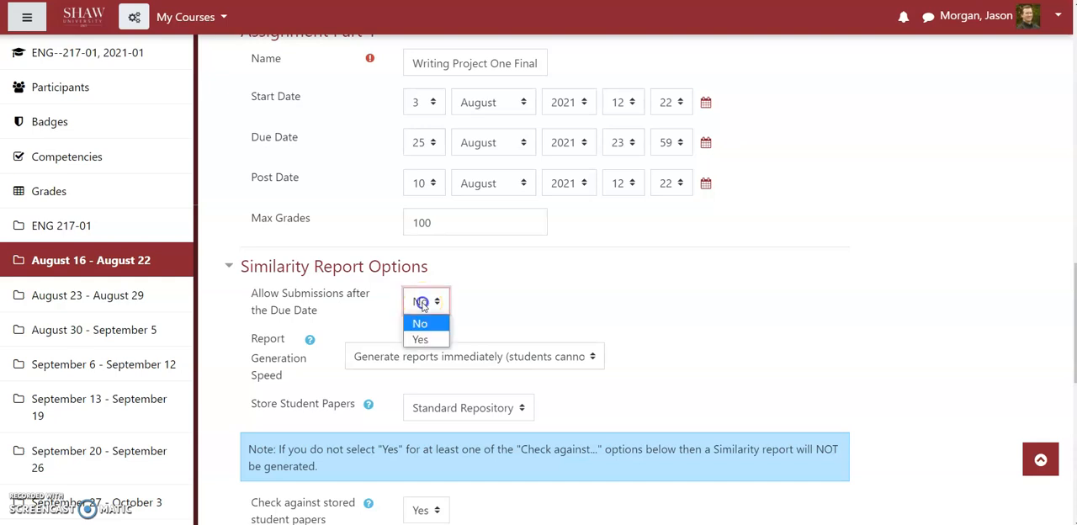
left_click(415, 335)
left_click(423, 310)
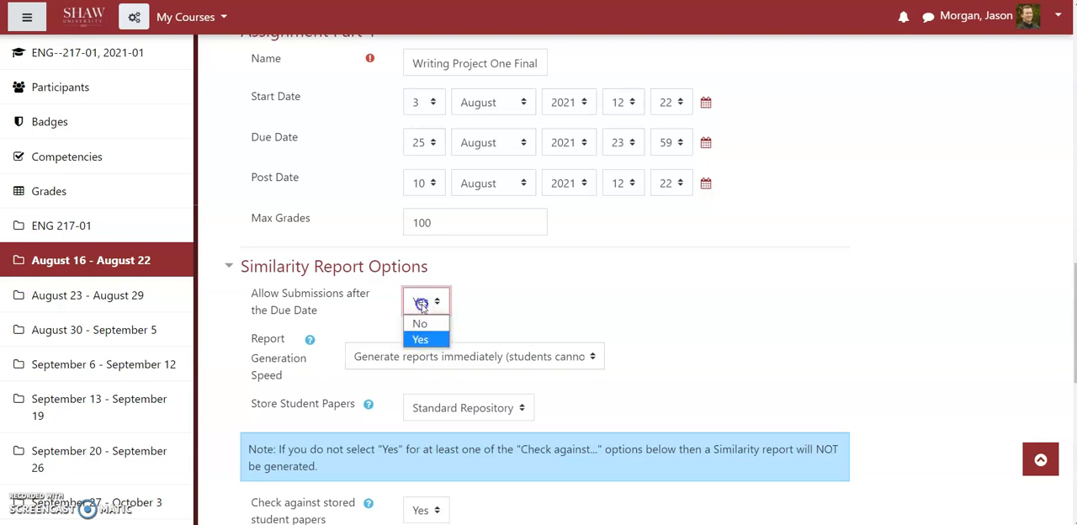
left_click(418, 321)
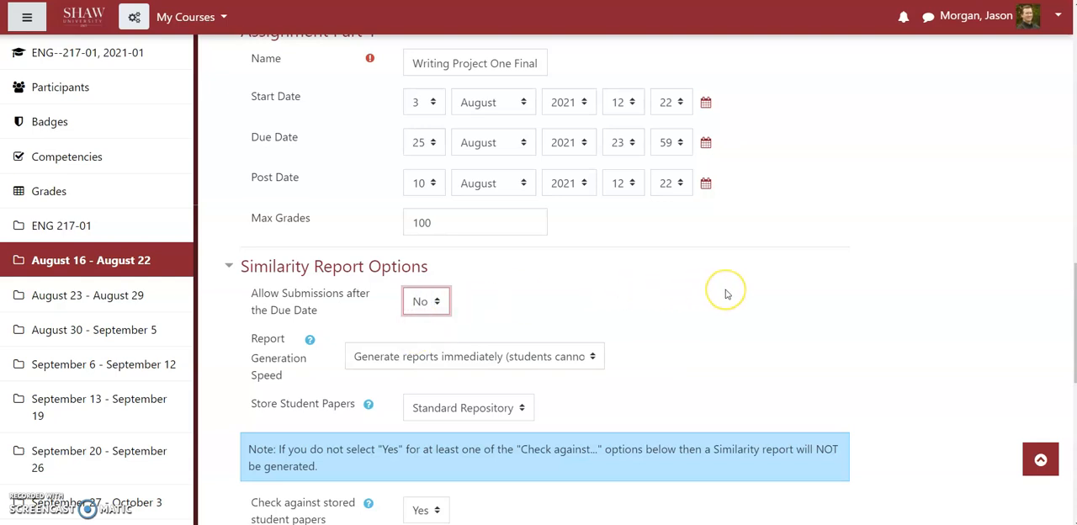
Step: Try No Repository for storing student papers, and return the setting to Standard Repository
scroll(721, 292, "down", 3)
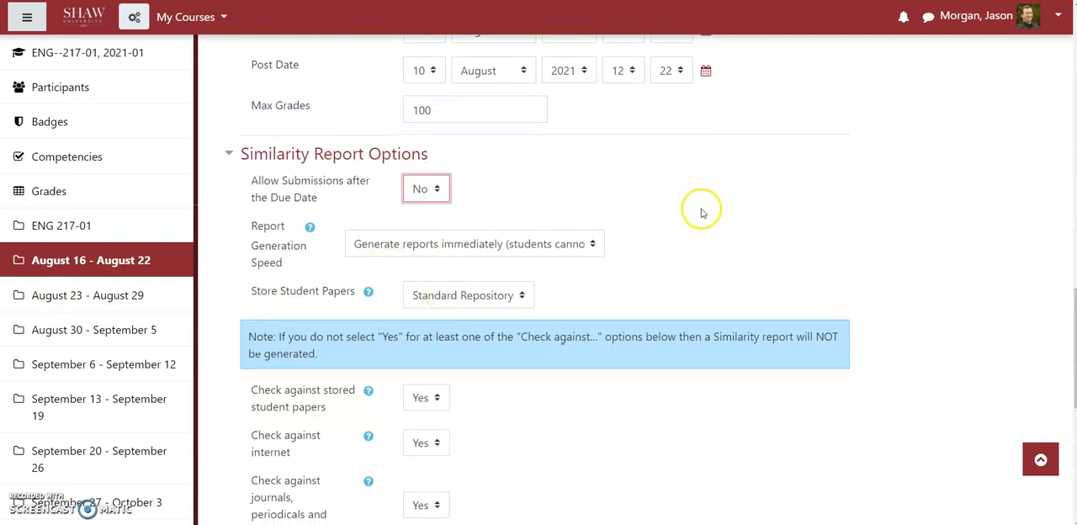
left_click(450, 300)
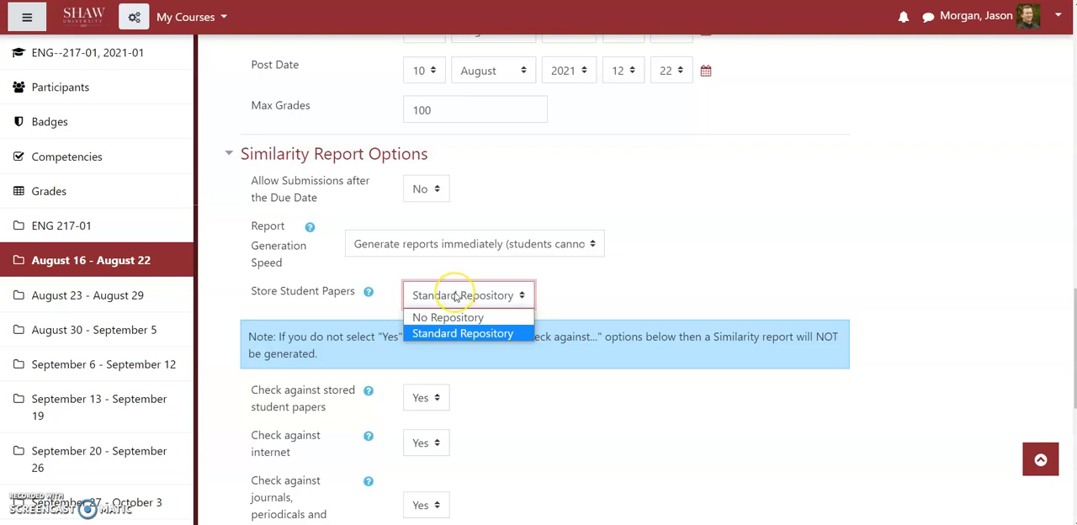
left_click(456, 295)
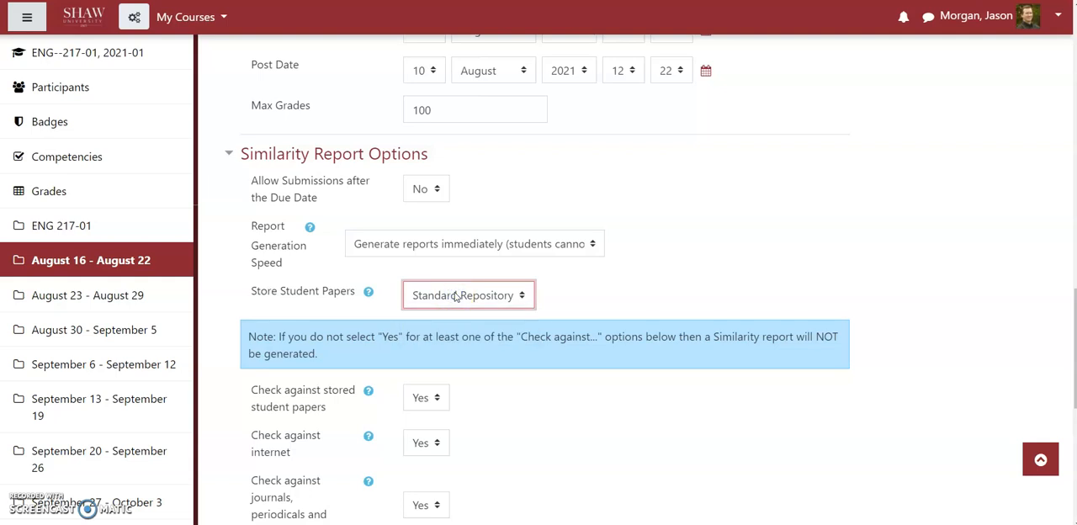
left_click(456, 295)
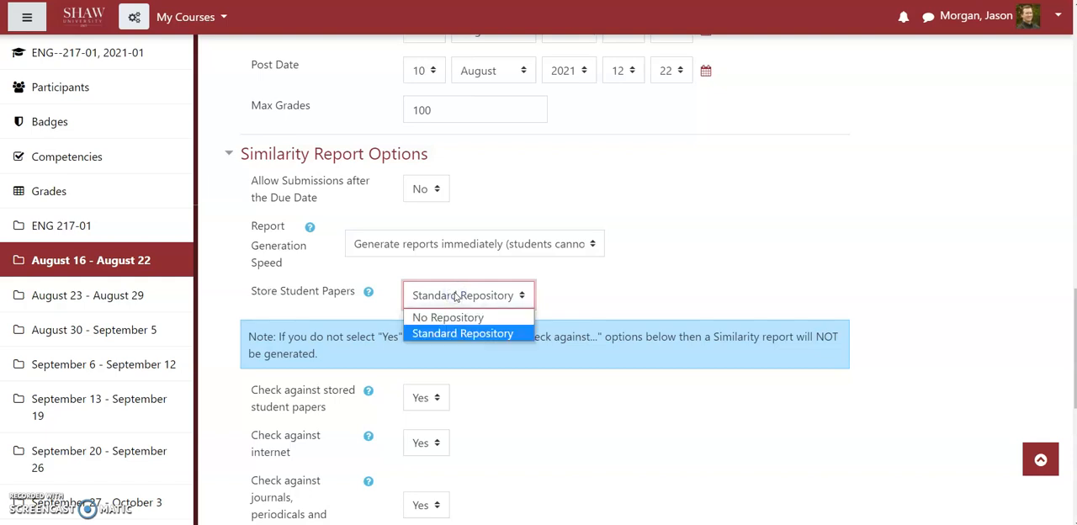
left_click(453, 301)
left_click(449, 317)
left_click(447, 301)
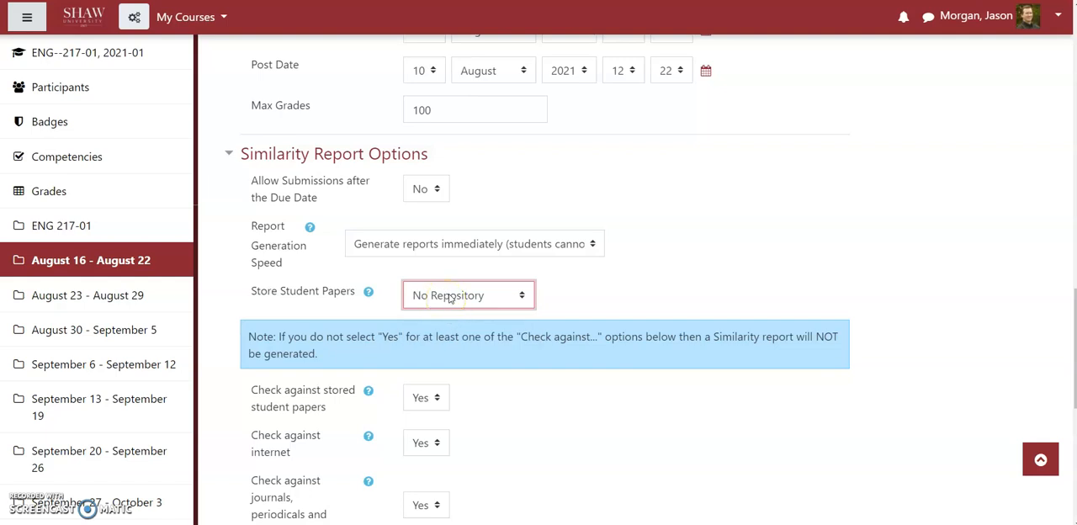
left_click(444, 298)
left_click(436, 299)
left_click(437, 331)
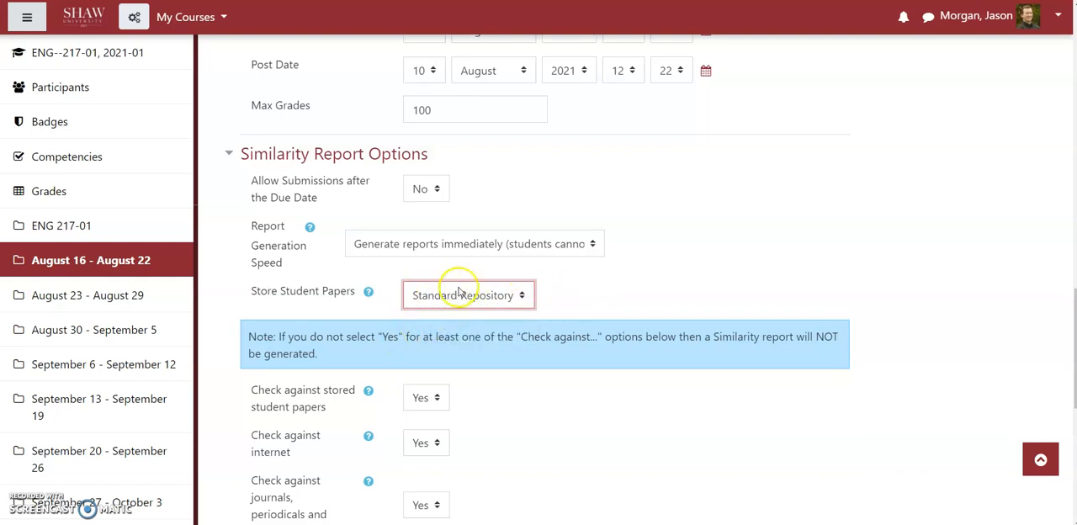
Step: Review the remaining similarity check and exclusion settings and expand the GradeMark Options
scroll(831, 253, "down", 2)
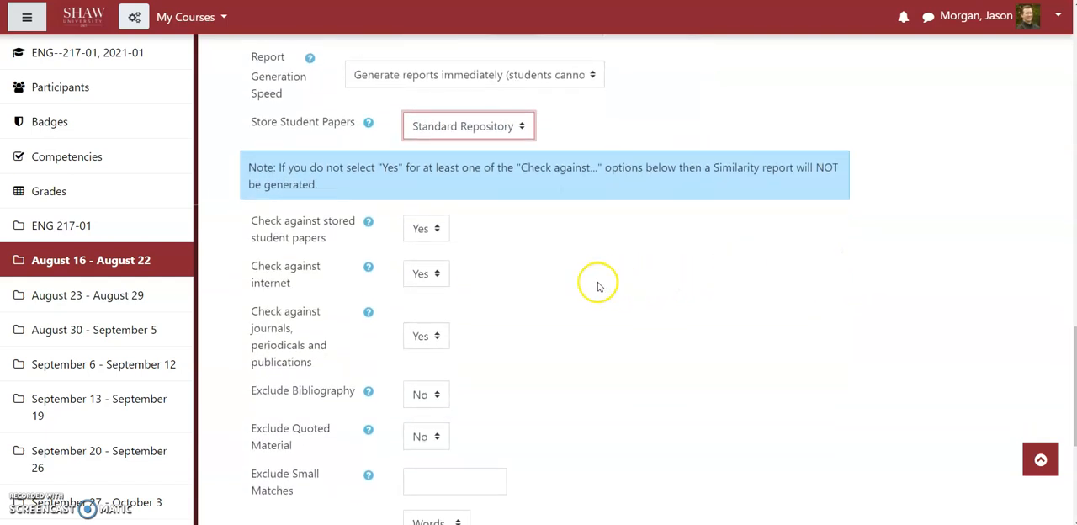
scroll(581, 277, "down", 1)
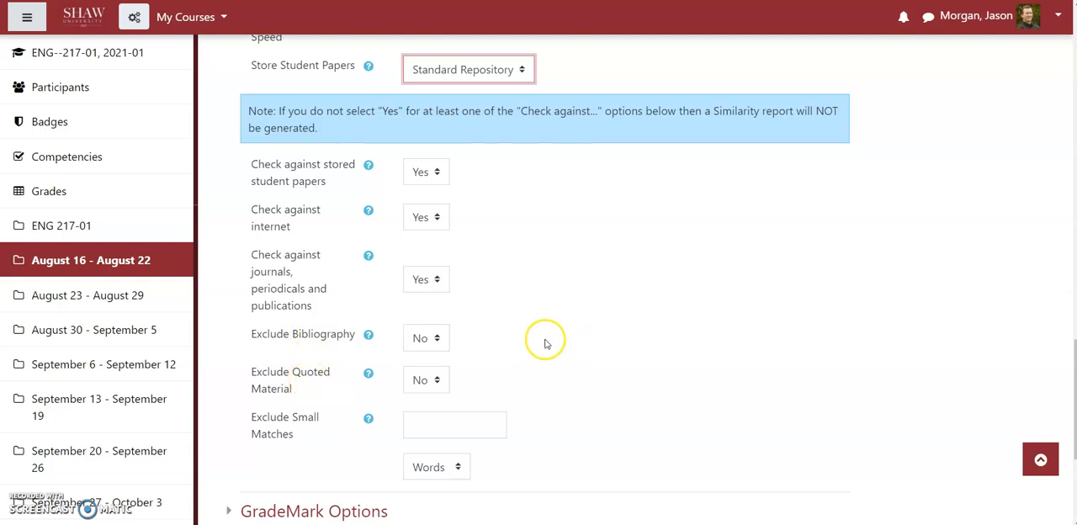
scroll(673, 298, "down", 2)
scroll(665, 282, "down", 1)
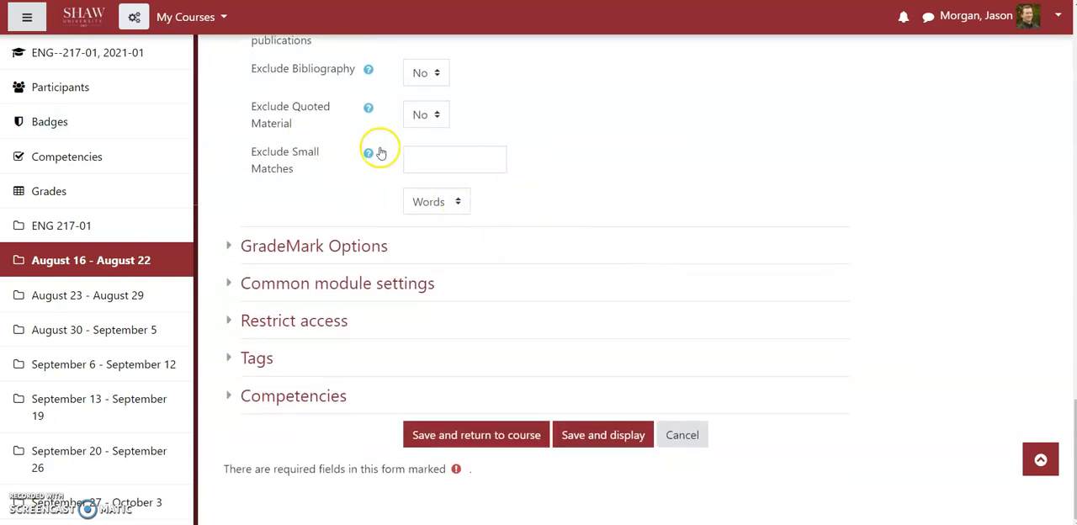
left_click(290, 247)
scroll(800, 163, "down", 1)
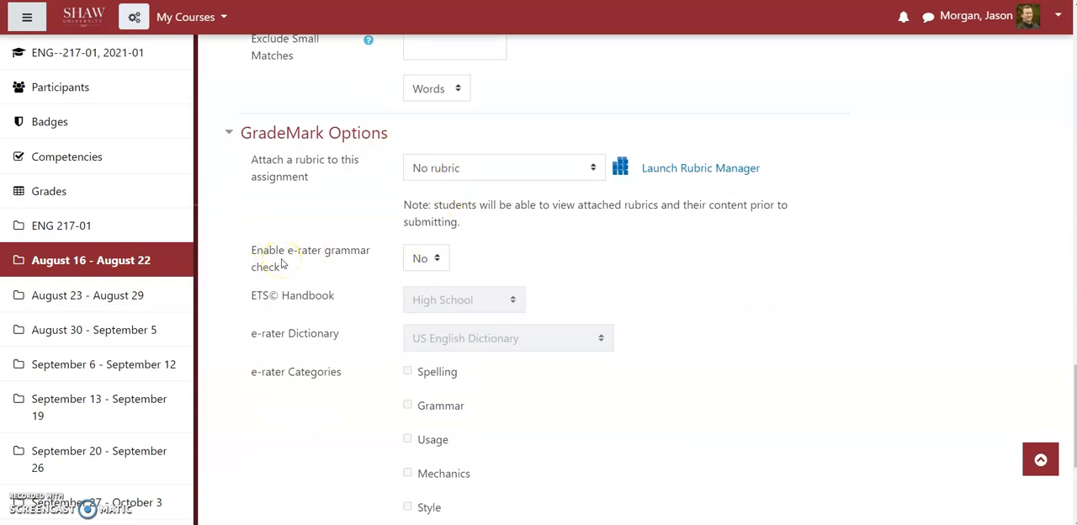
Step: Enable the e-rater grammar check and set the ETS Handbook to Advanced
left_click(424, 260)
left_click(418, 294)
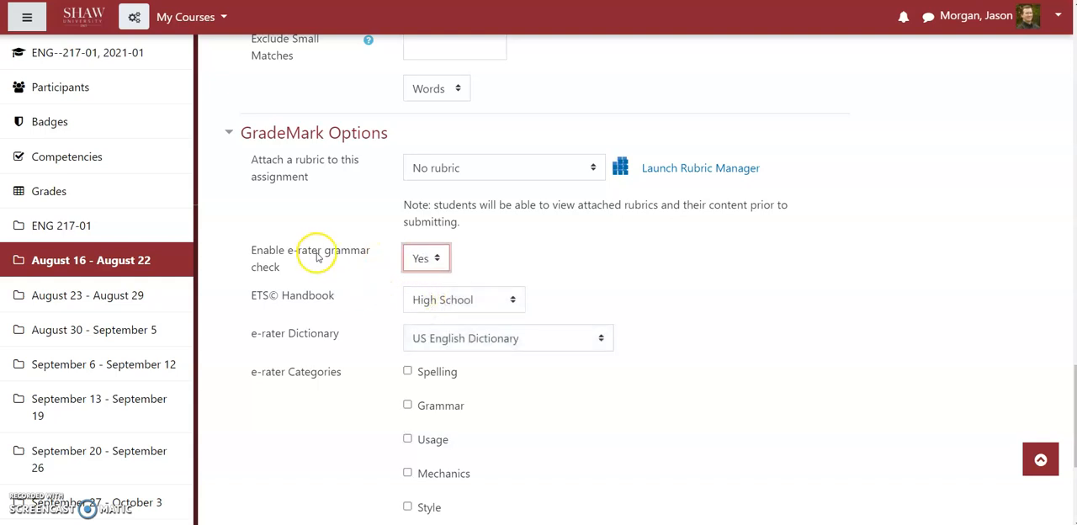
left_click(429, 299)
left_click(431, 323)
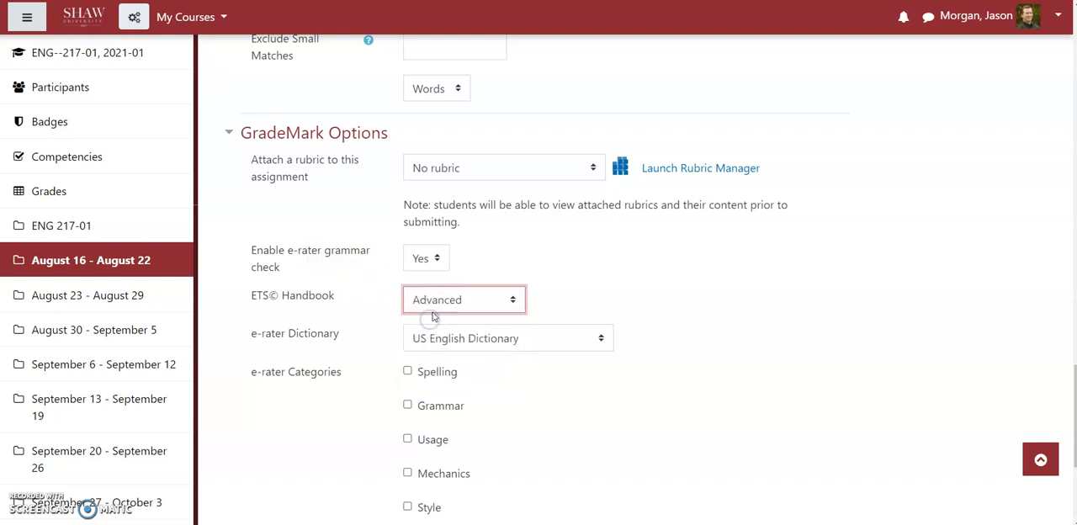
Step: Include the Spelling, Grammar, Usage, Mechanics and Style categories in the e-rater check
left_click(408, 371)
left_click(408, 404)
scroll(550, 402, "down", 2)
left_click(408, 327)
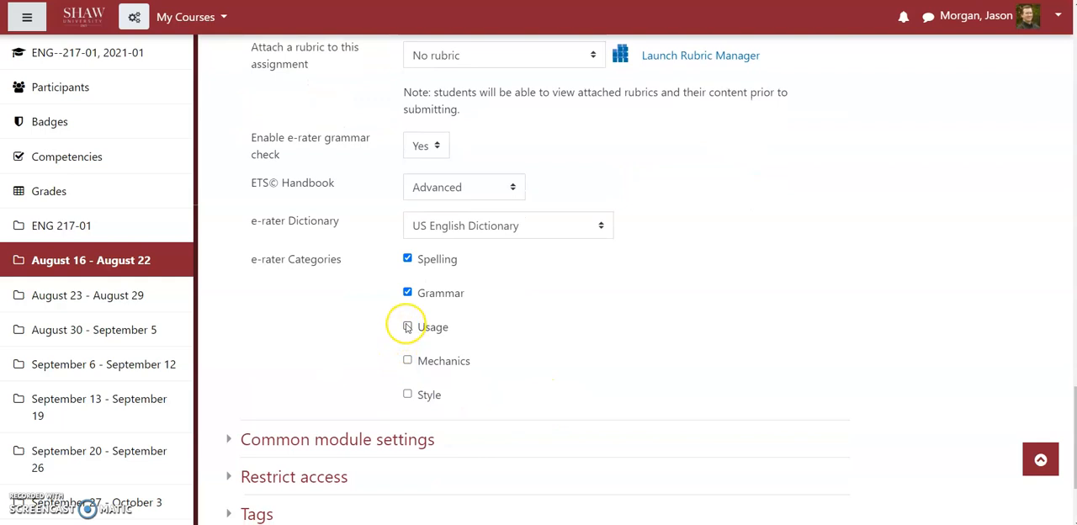
left_click(408, 361)
left_click(407, 394)
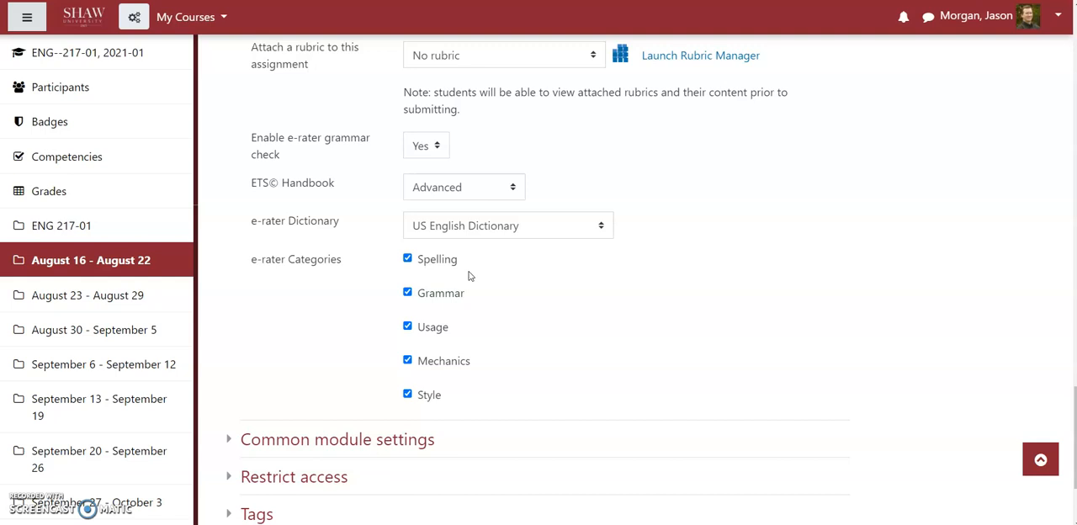
Step: Launch the Rubric Manager and view the rubric ENG 113 Paper 2 revised SP2020 from the list of available rubrics
scroll(538, 271, "down", 3)
scroll(586, 266, "up", 6)
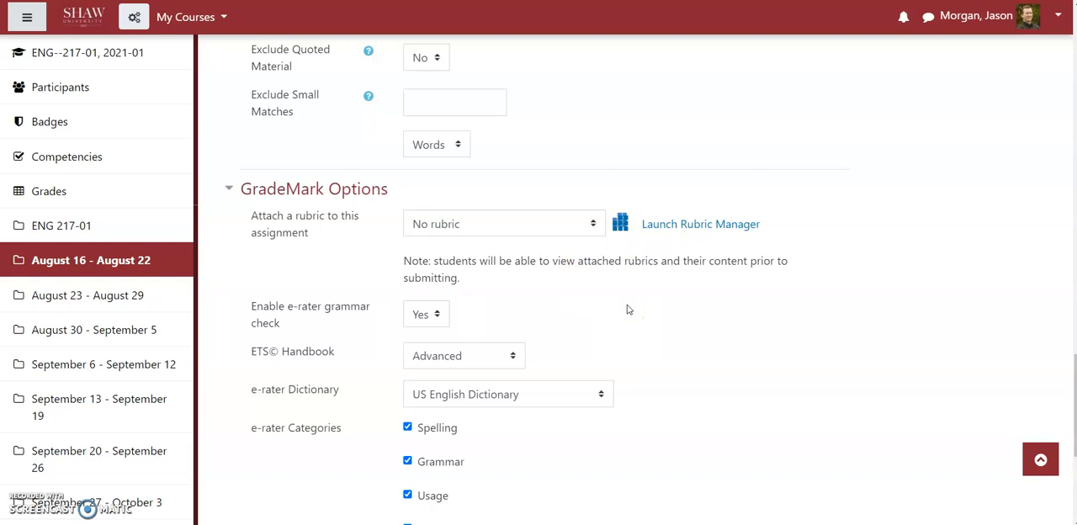
left_click(669, 229)
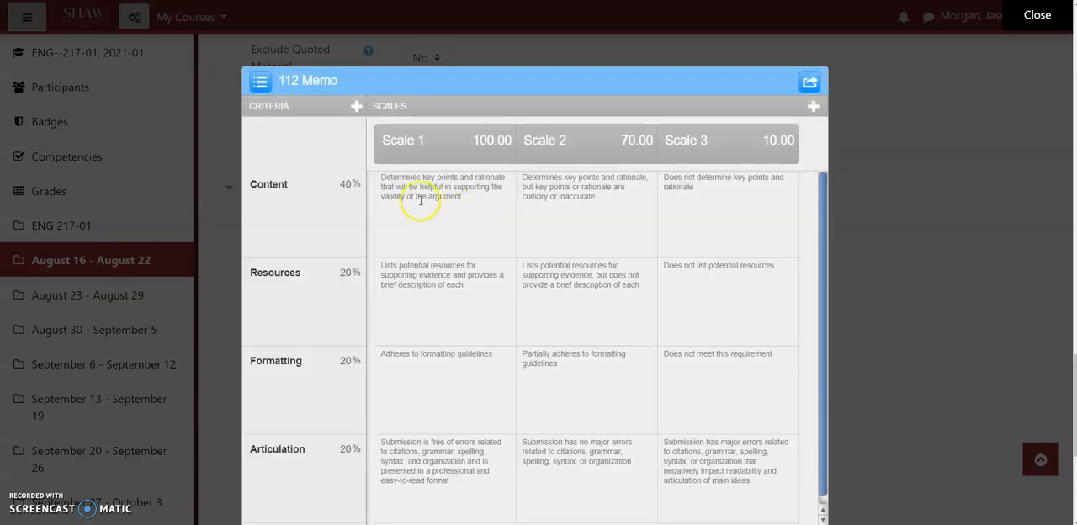
left_click(259, 81)
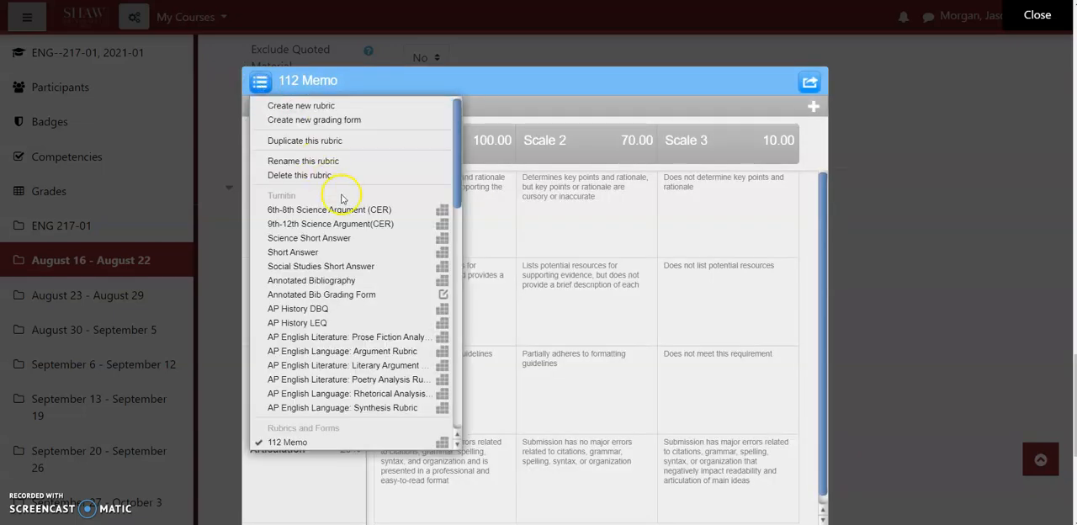
scroll(363, 240, "down", 5)
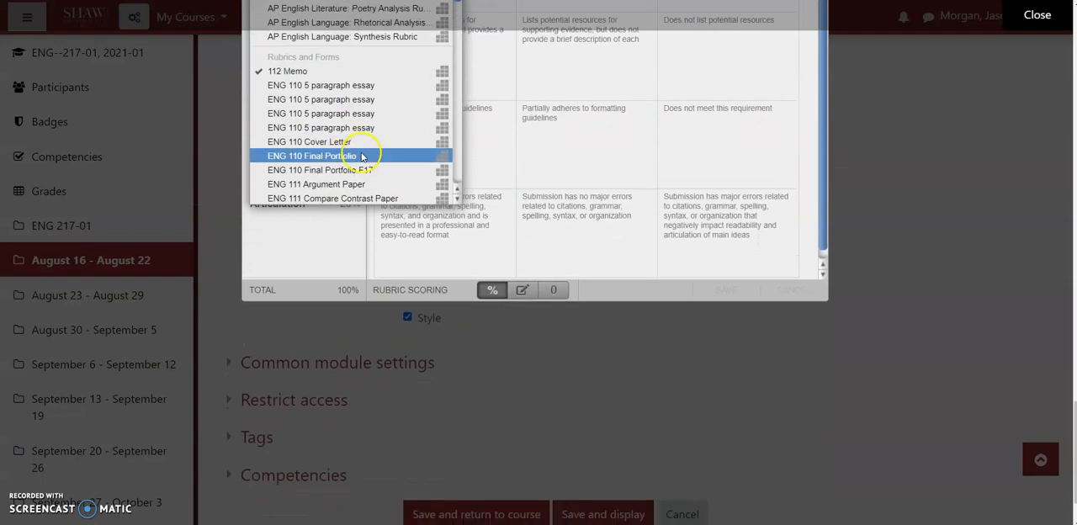
scroll(947, 247, "up", 3)
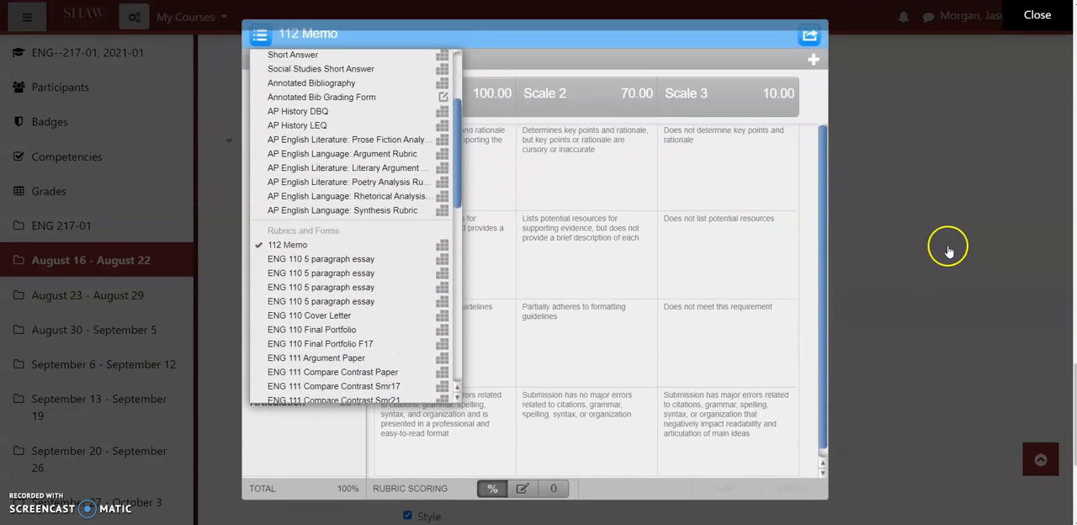
left_click_drag(454, 157, 449, 281)
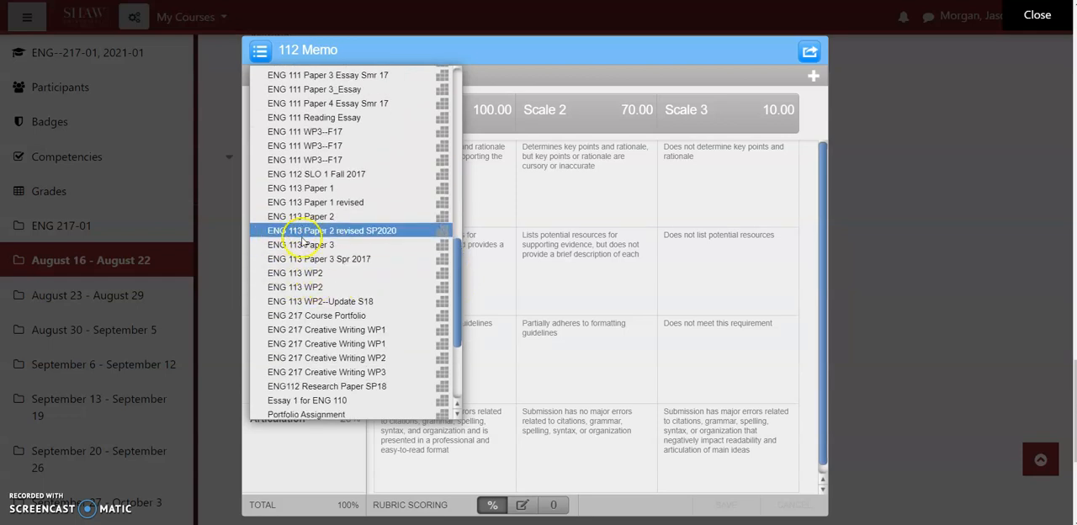
left_click(339, 231)
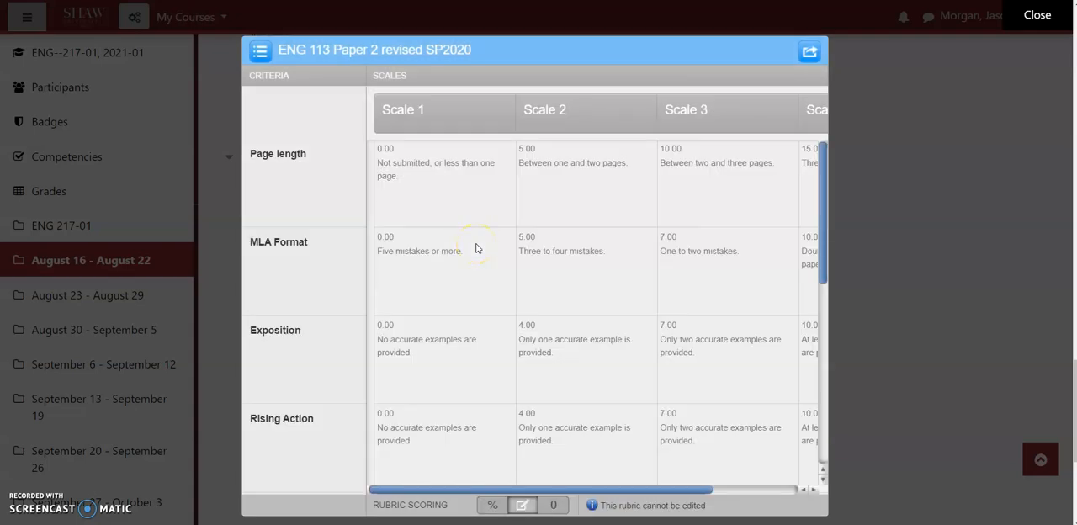
Step: Export the rubric ENG 113 Paper 2 revised SP2020 from the Rubric Manager as a file
left_click_drag(464, 490, 427, 485)
left_click(809, 53)
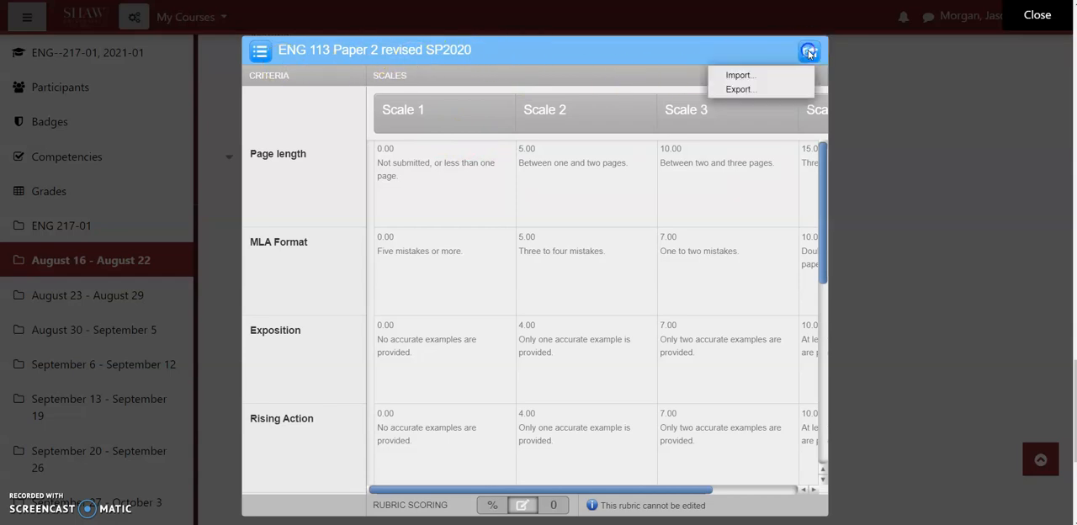
left_click(741, 89)
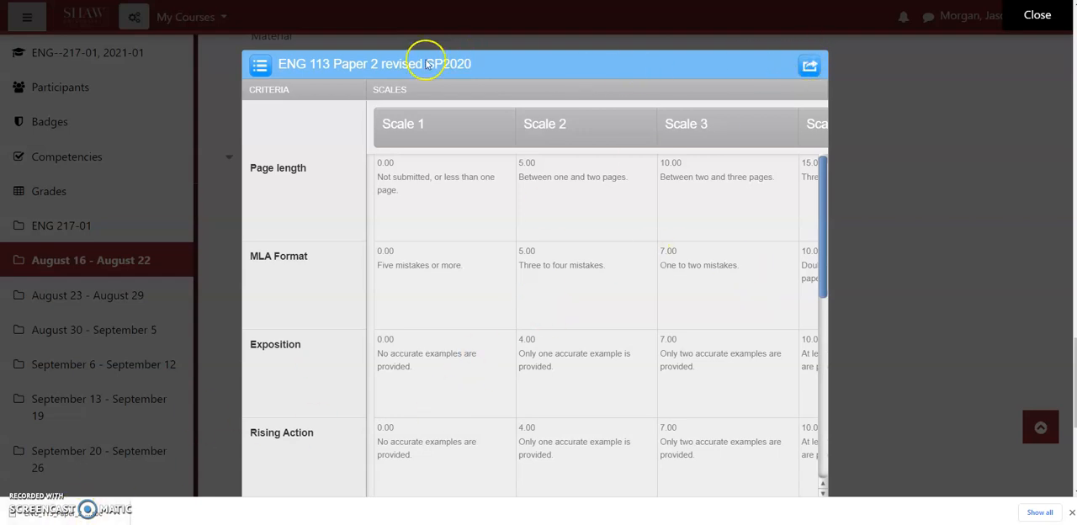
Step: Import the downloaded rubric file ENG_113_Paper_2_revised_SP2020.rbc into the Rubric Manager and close the manager
left_click(809, 66)
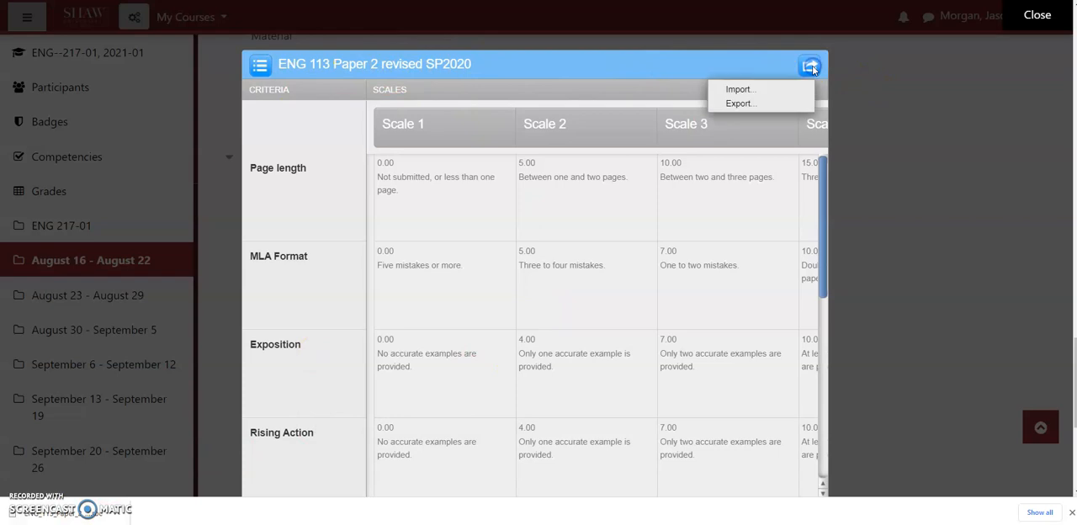
left_click(751, 94)
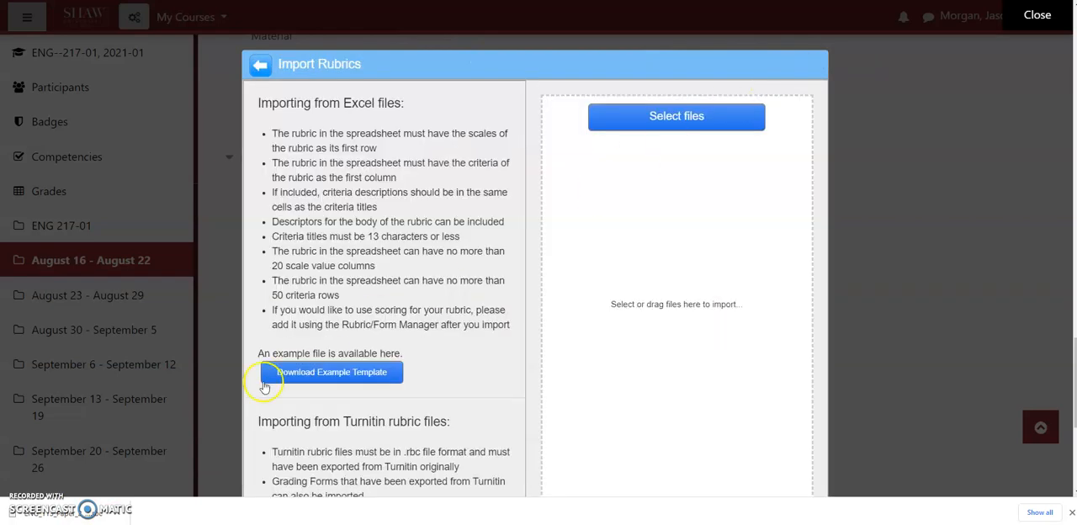
left_click_drag(73, 502, 685, 179)
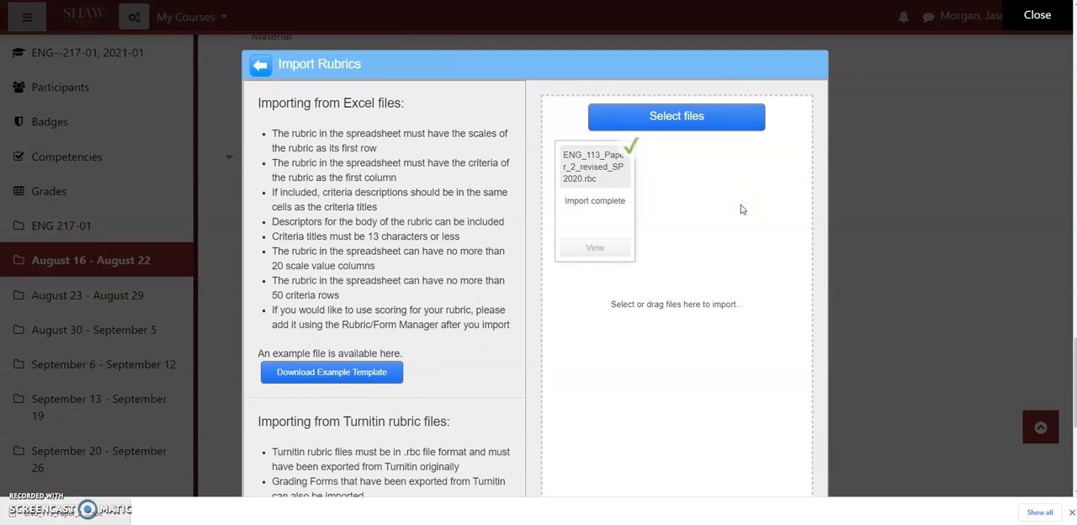
left_click(791, 212)
left_click(1033, 15)
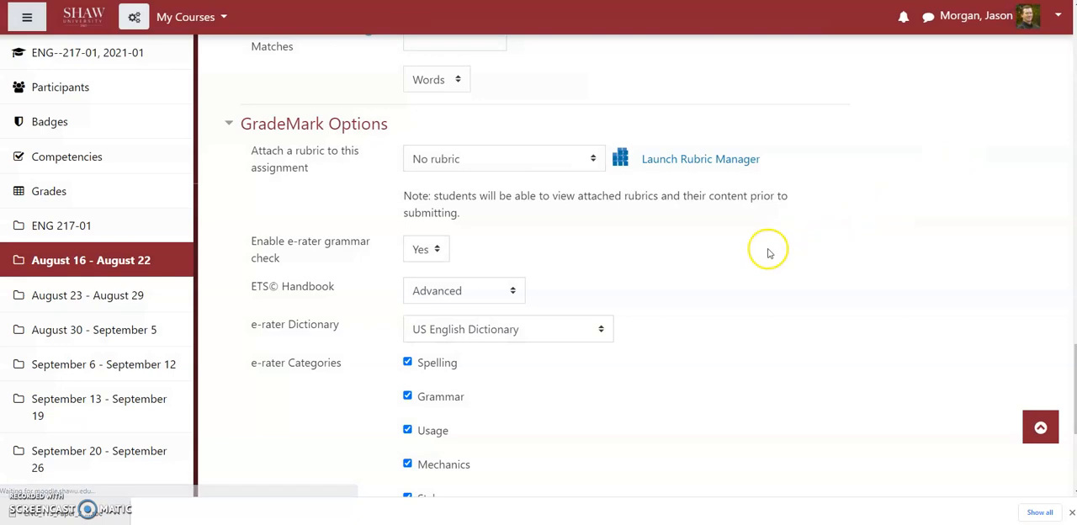
Step: Save the Turnitin assignment with its current settings and return to the course
scroll(714, 288, "down", 3)
scroll(715, 286, "up", 5)
scroll(714, 283, "down", 5)
left_click(476, 413)
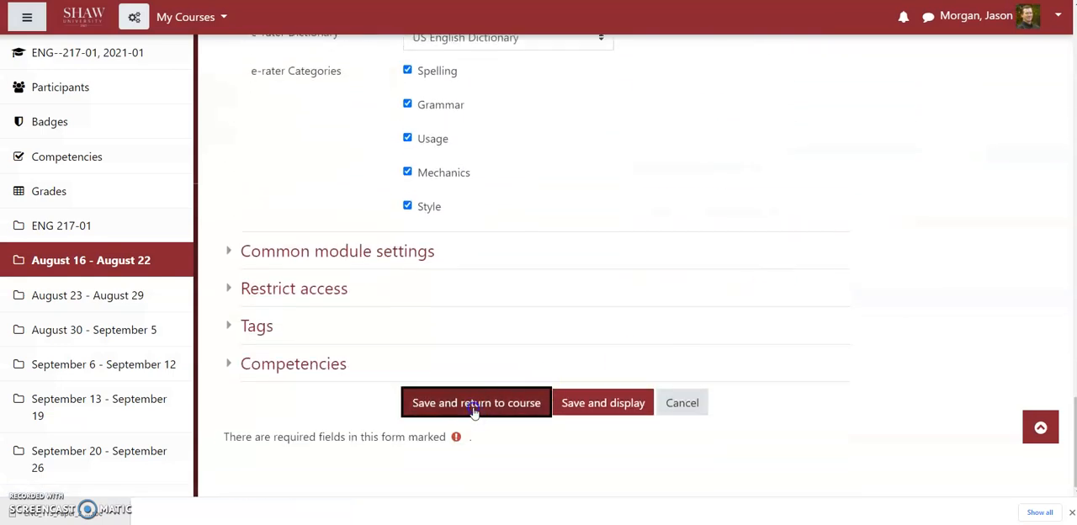